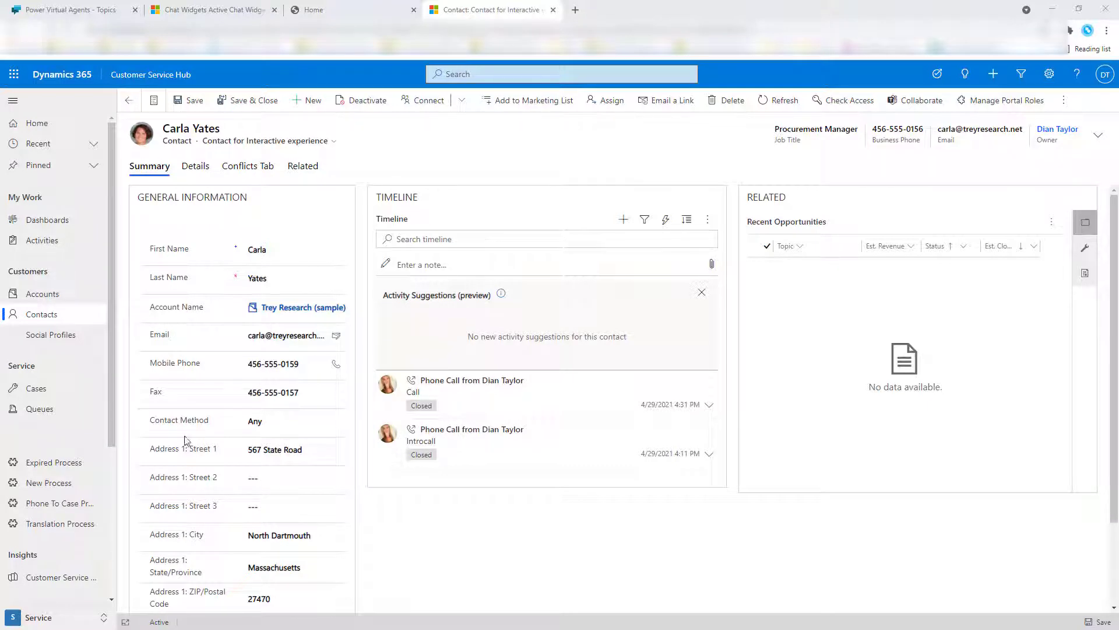
Step: Copy the contact's email address from the Dynamics Email field and switch to The Portal Connector home page
click(276, 335)
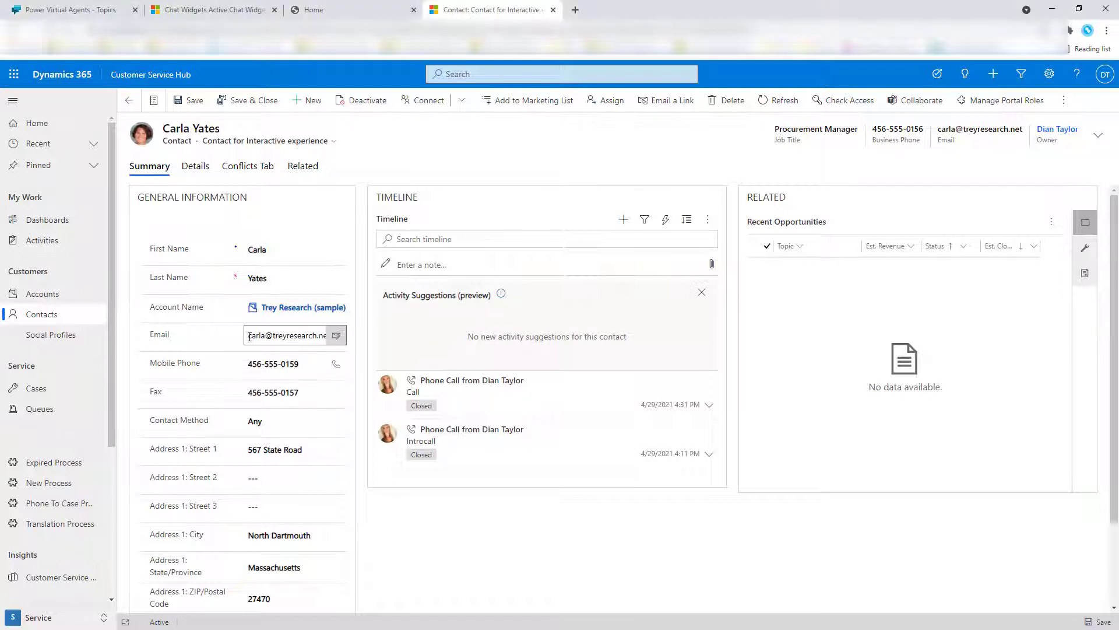
drag(248, 334, 319, 337)
right_click(320, 337)
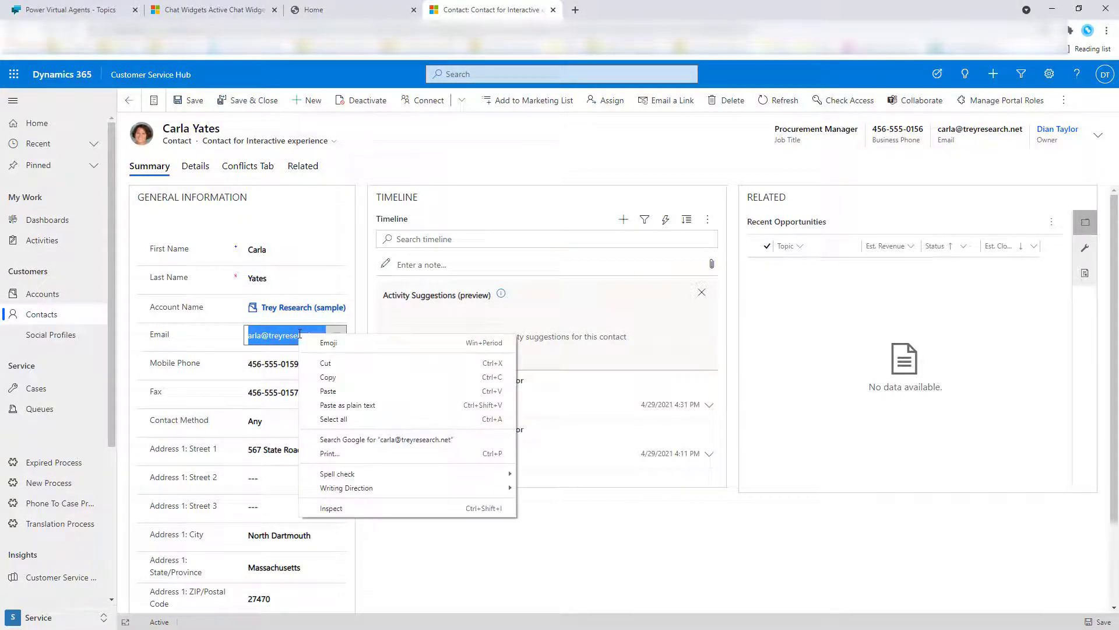
click(329, 377)
click(527, 509)
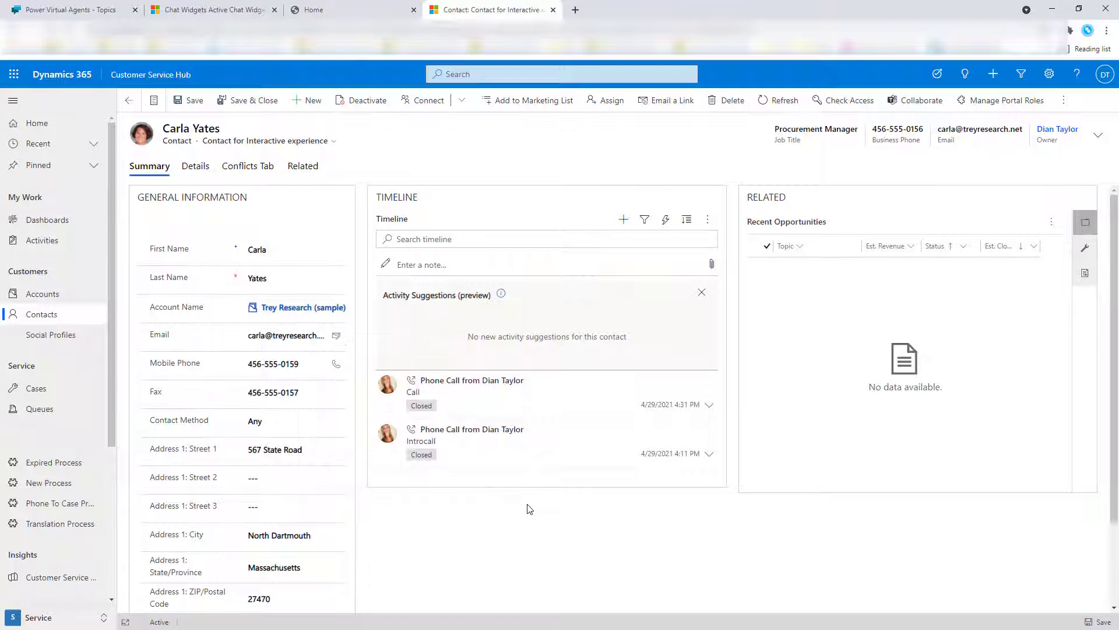
click(354, 7)
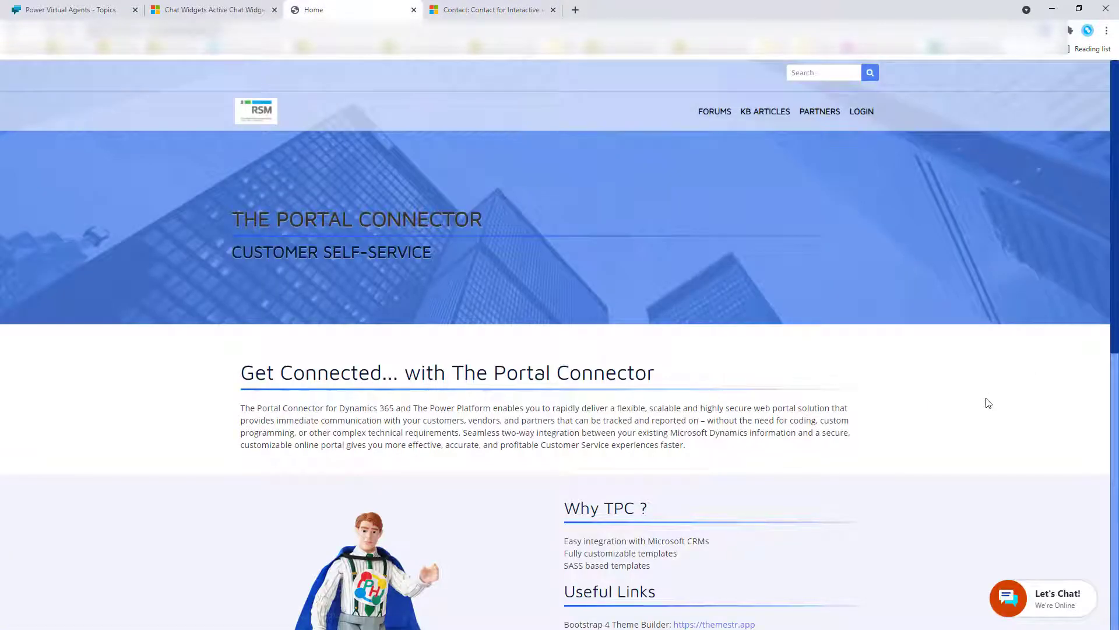
Step: Start a Let's Chat session by submitting the pre-chat form with the contact's email address
click(1056, 598)
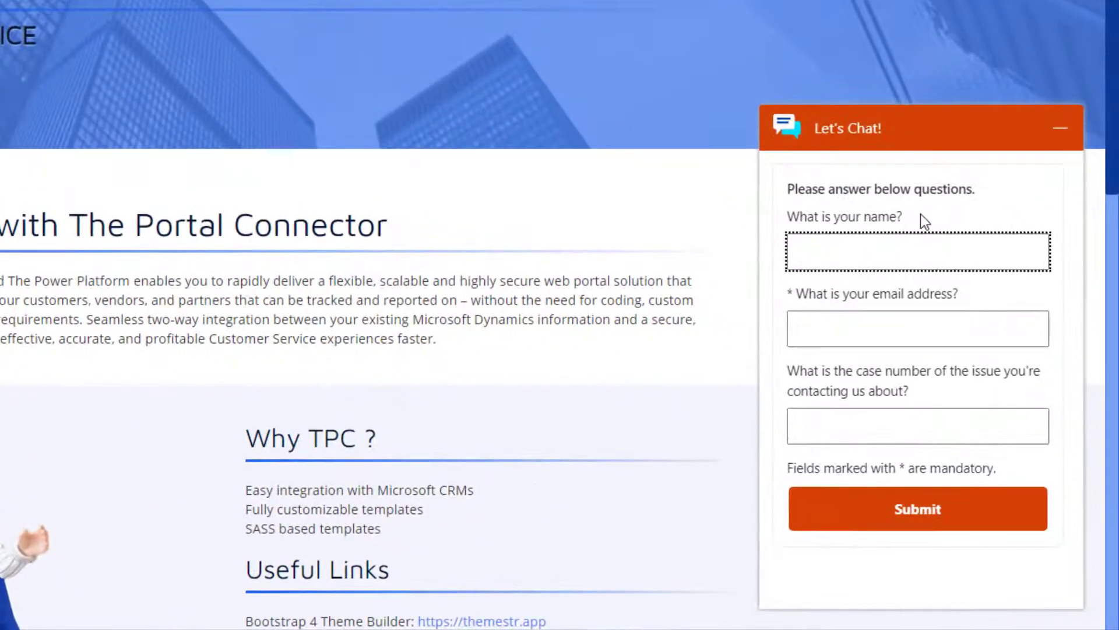
click(935, 325)
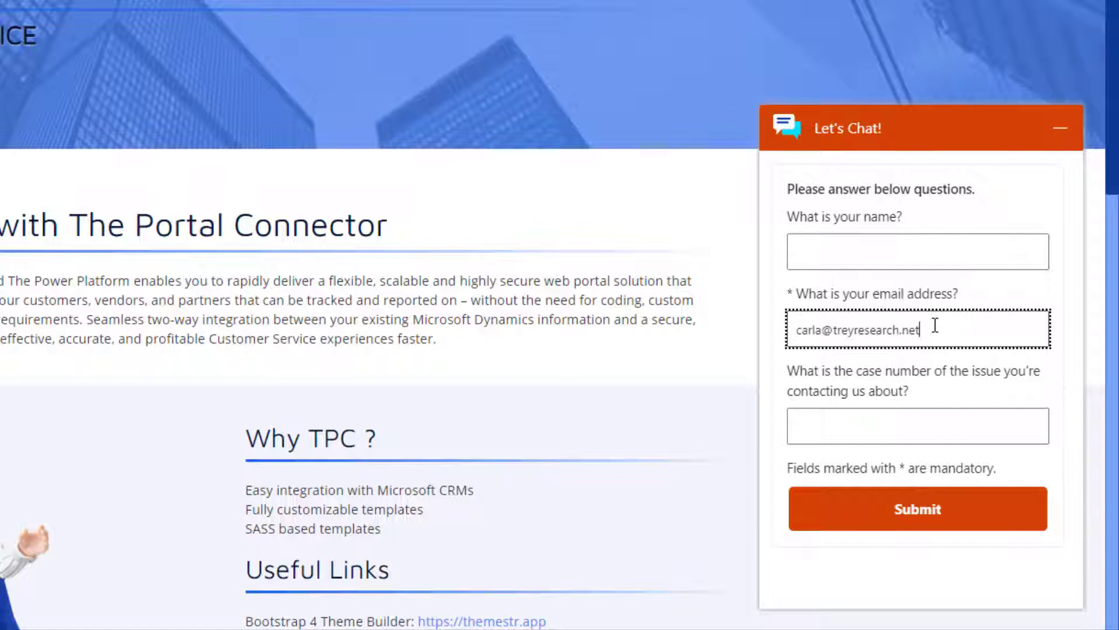
click(920, 521)
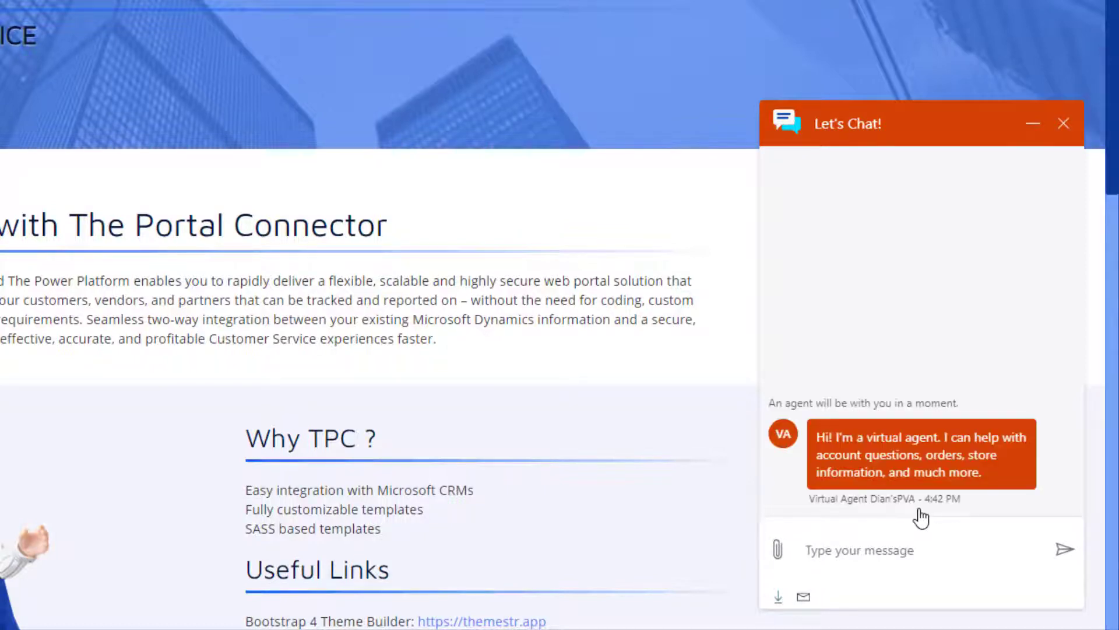
Step: Send 'testing' to the bot and pick the TESTING topic suggestion
text(testing)
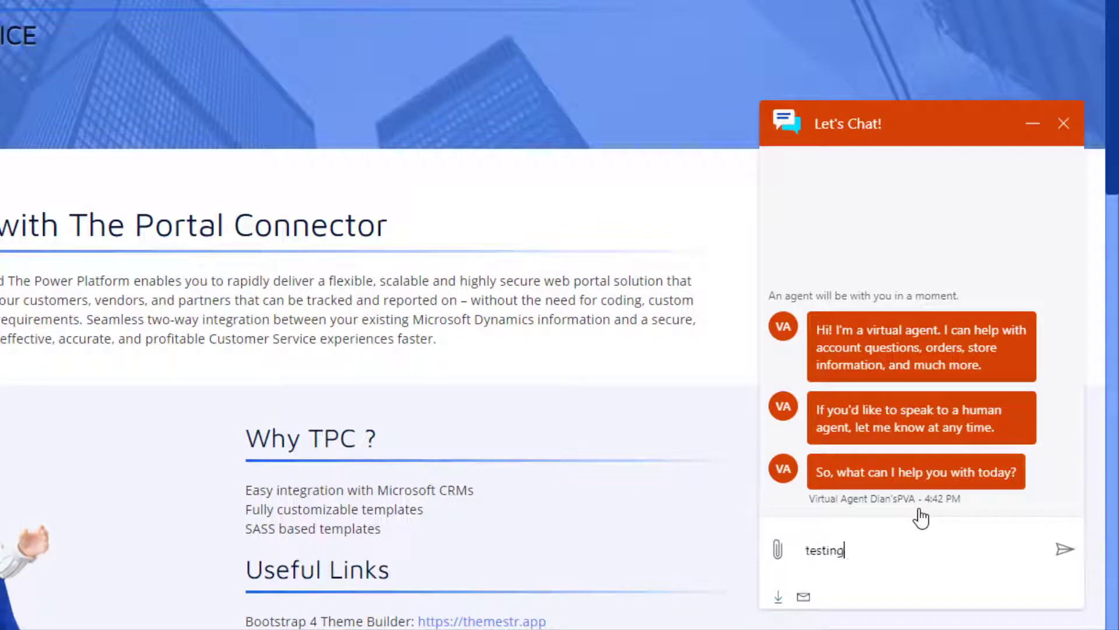
key(Return)
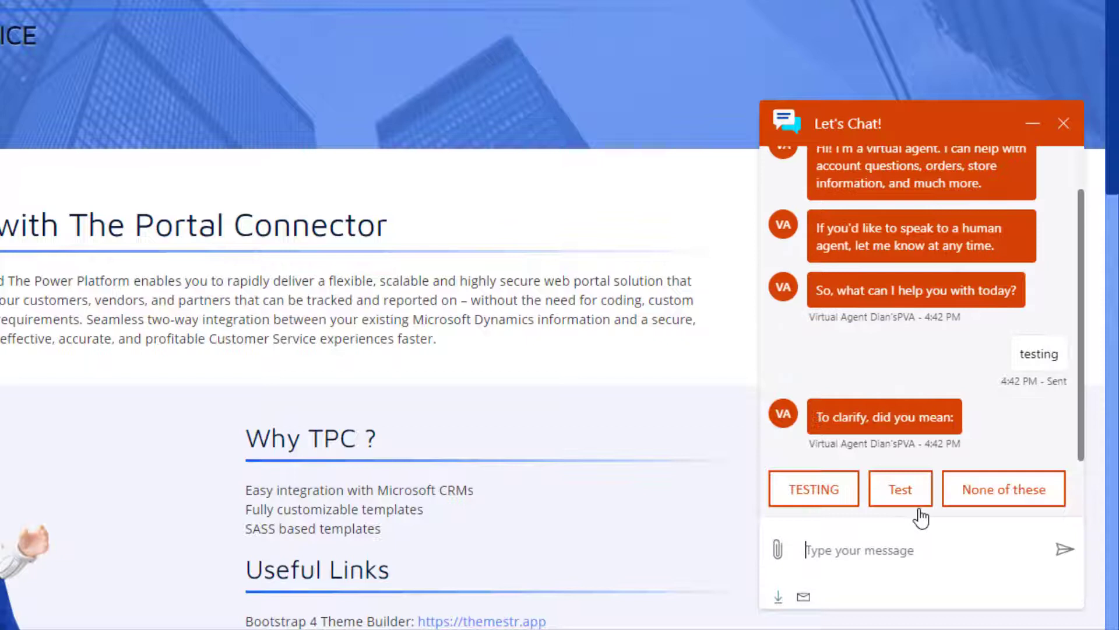
click(818, 485)
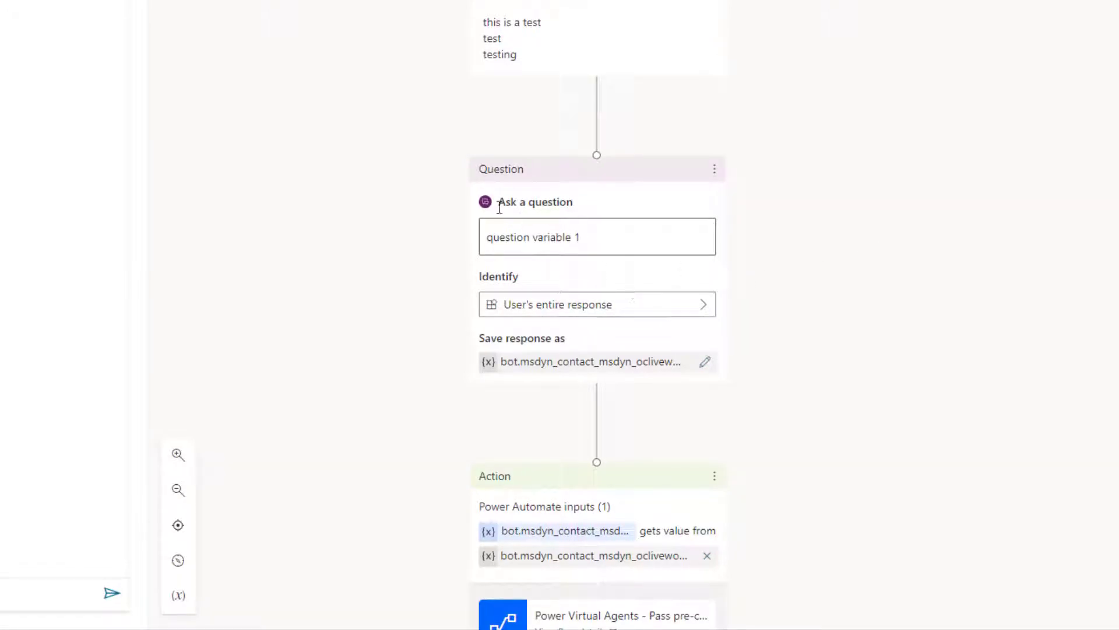
Step: Insert a question node after the trigger phrases with the message 'Variable'
click(599, 97)
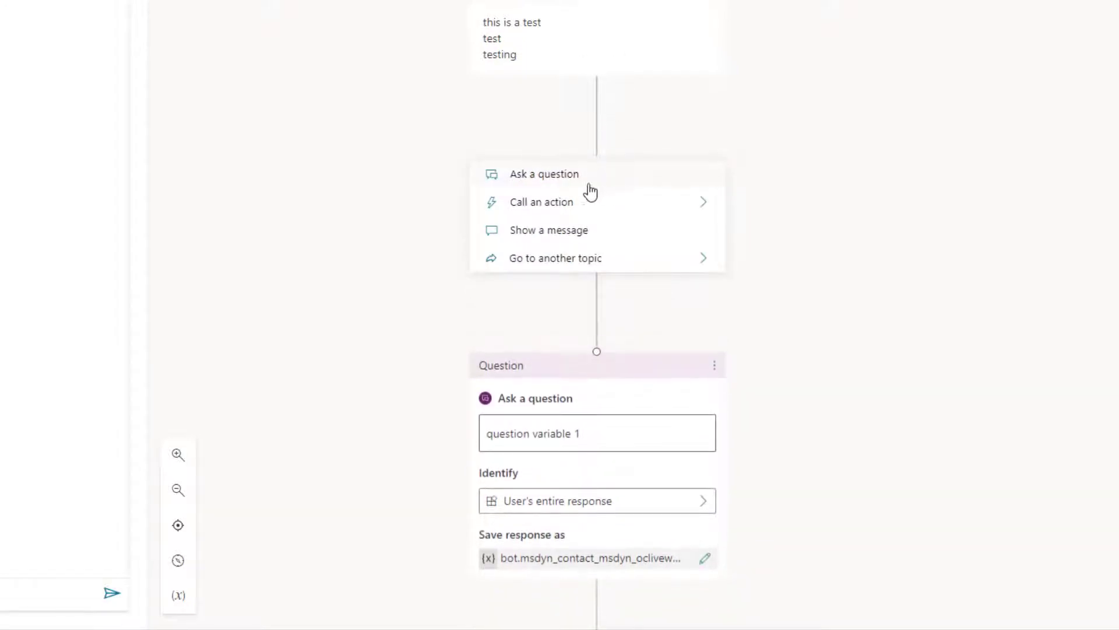
click(567, 176)
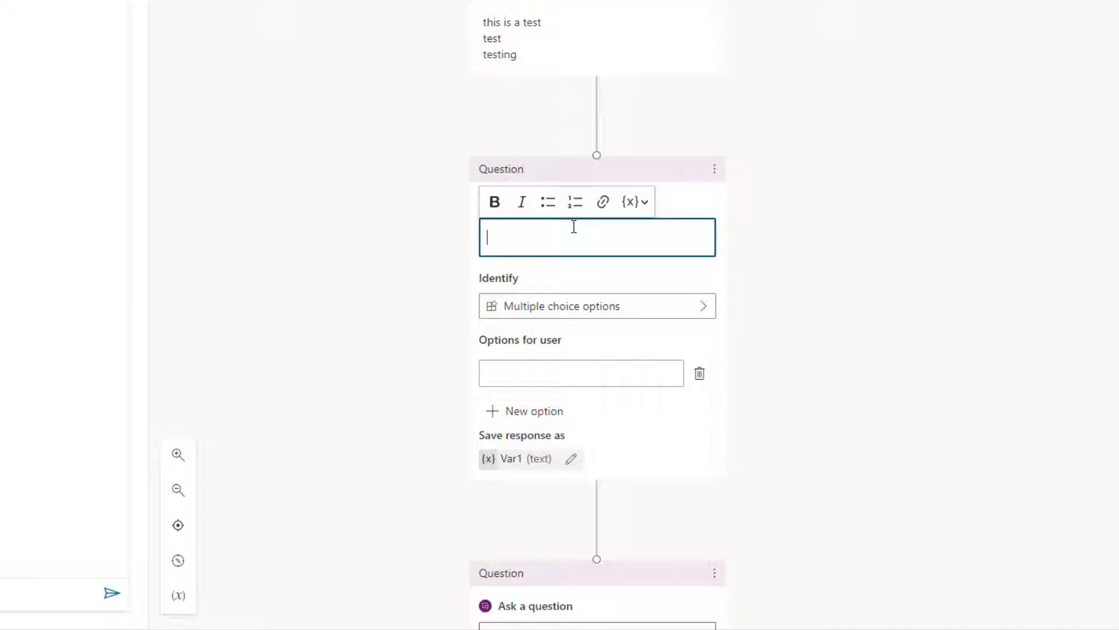
click(543, 242)
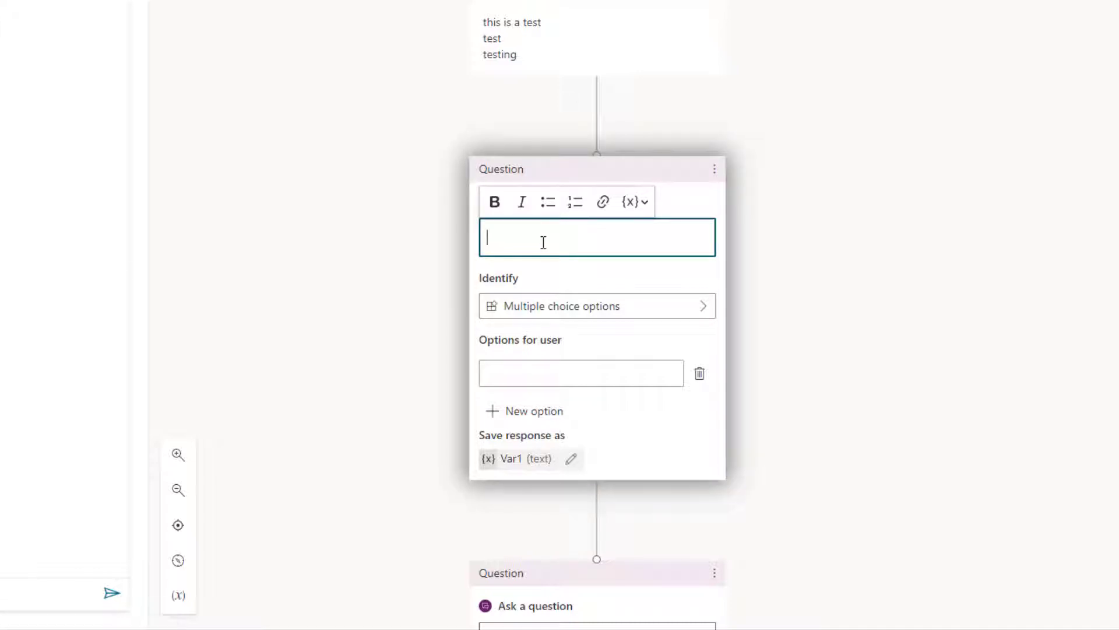
text(Variable)
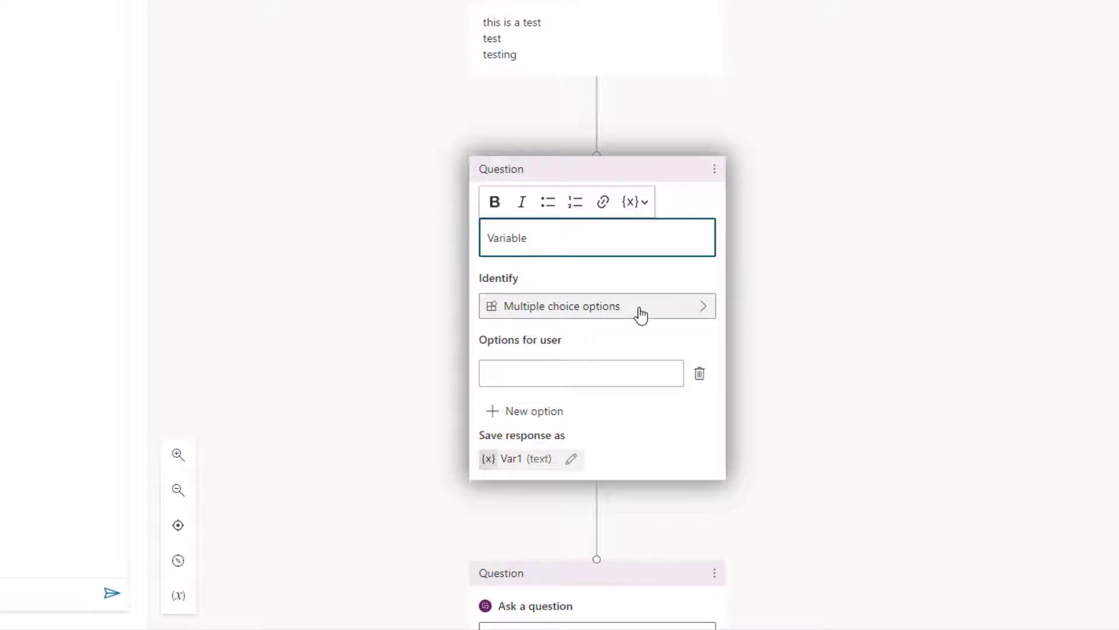
Step: Set the question to identify the user's entire response, saved as Var1
click(639, 312)
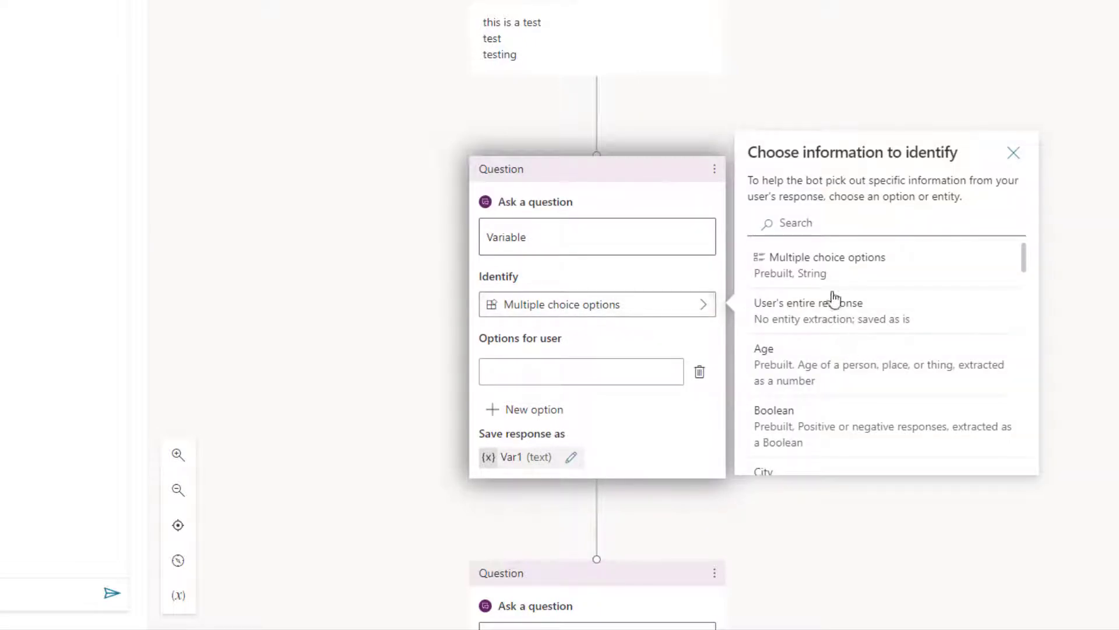
scroll(833, 303, down, 2)
scroll(834, 303, up, 2)
click(838, 315)
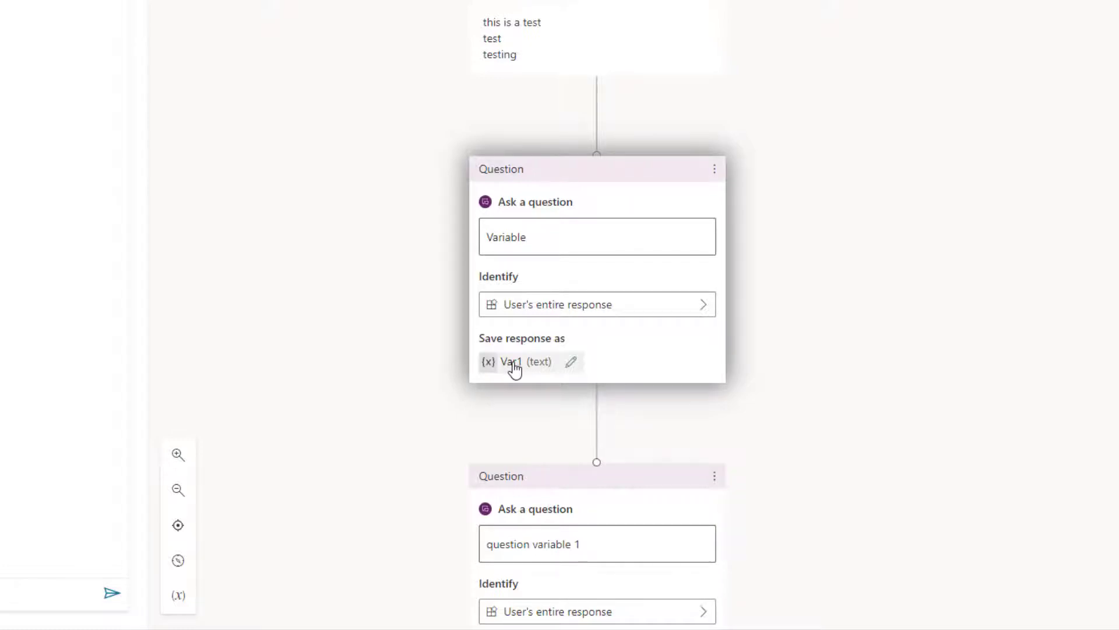
Step: Set Var1's usage to Bot and allow external sources to set its value
click(514, 366)
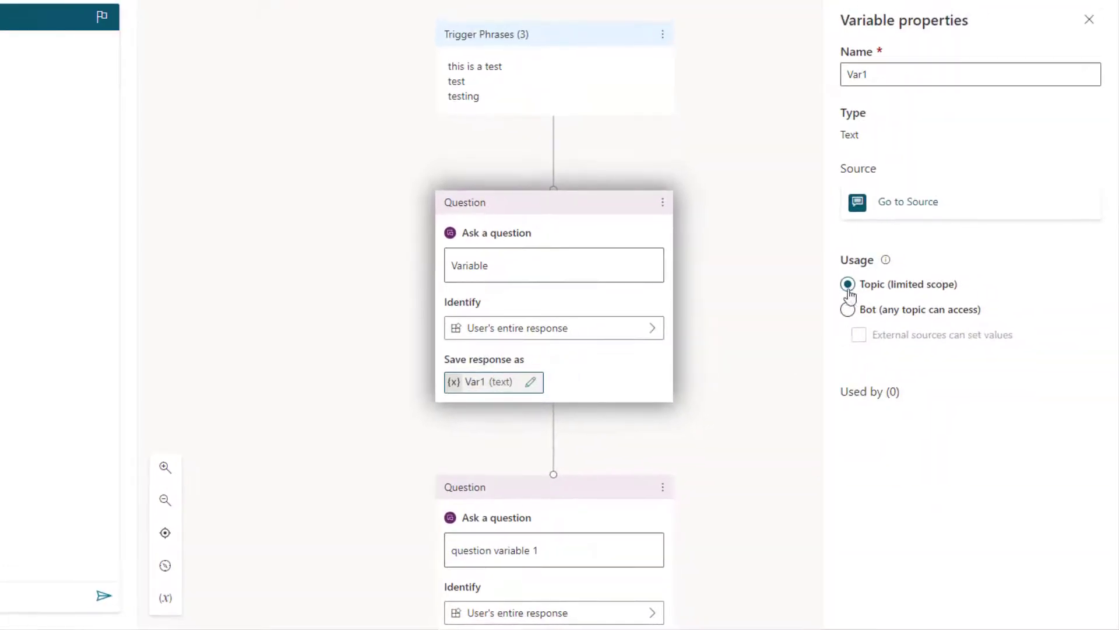
click(847, 309)
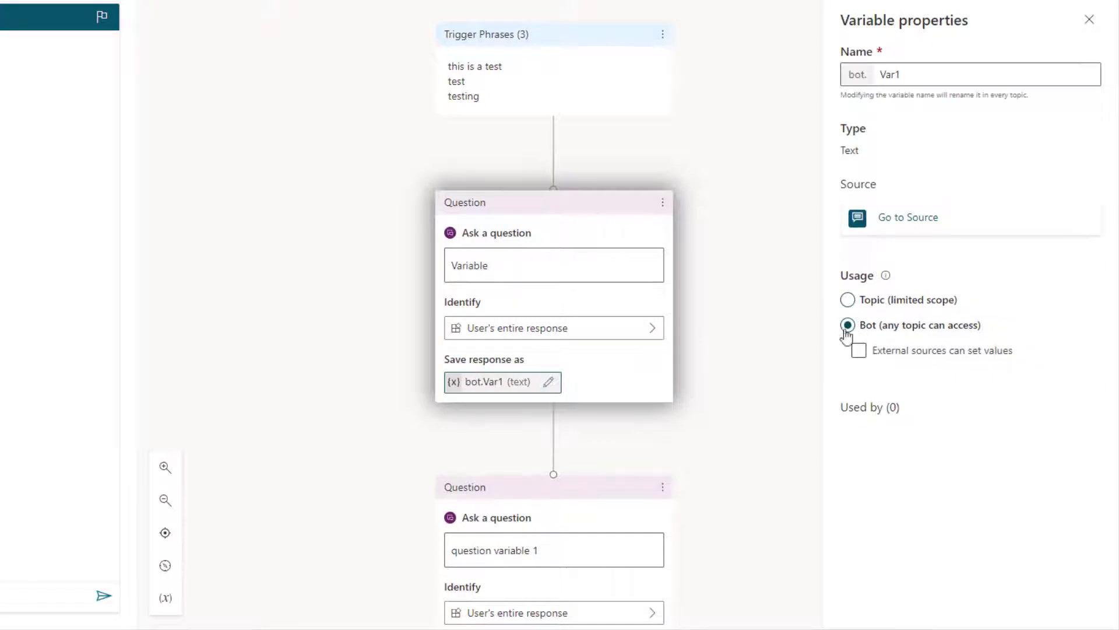
click(860, 353)
scroll(750, 260, down, 1)
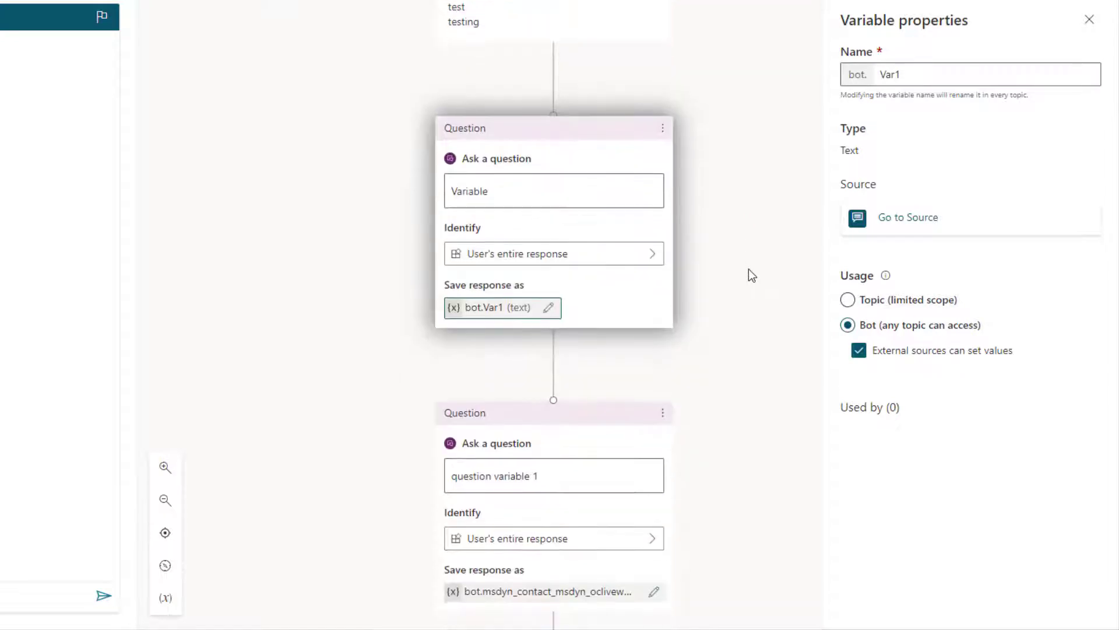
click(1089, 19)
Step: Delete the new 'Variable' question node
click(662, 129)
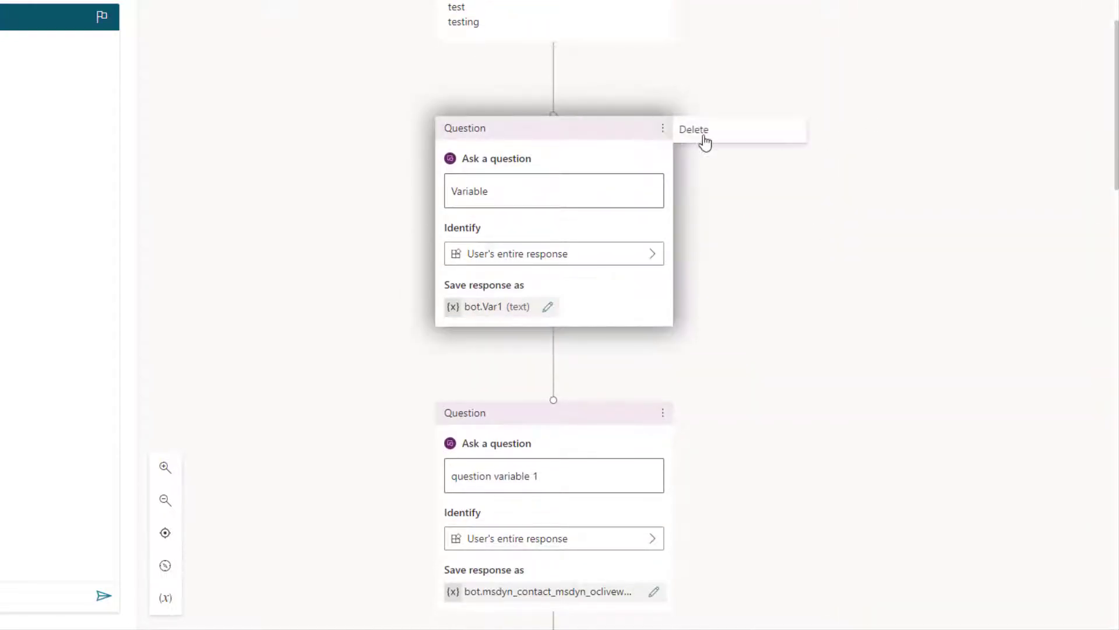
click(704, 138)
click(468, 348)
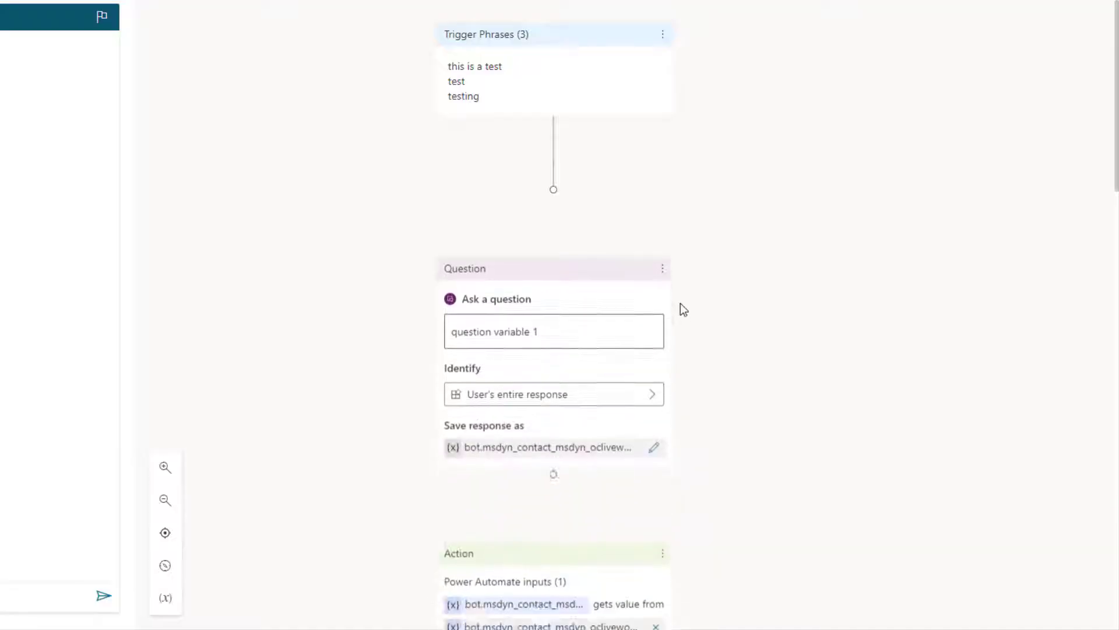
scroll(681, 303, down, 3)
Step: Copy the variable name msdyn_contact_msdyn_ocliveworkitem_Customer from its properties and paste it into Notepad
click(611, 239)
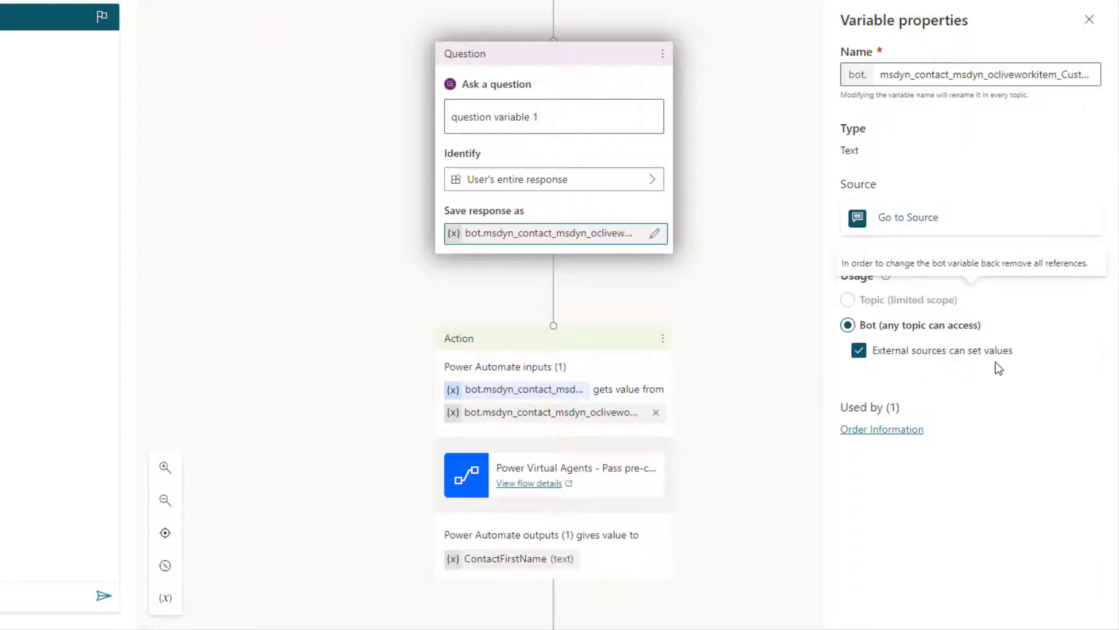
drag(883, 77, 1115, 91)
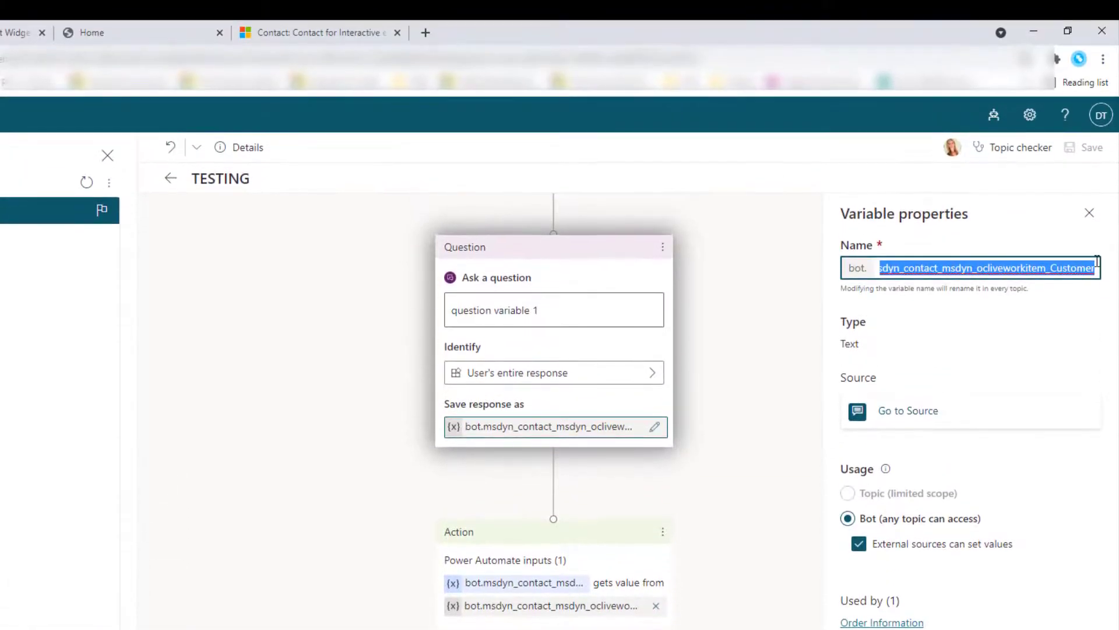
right_click(1085, 79)
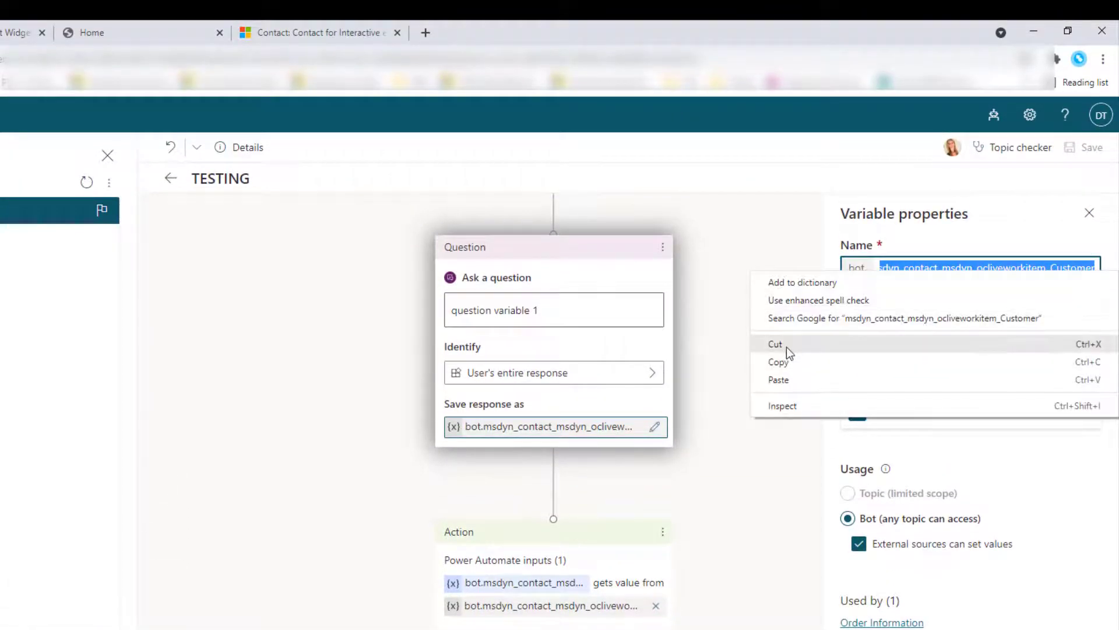
click(786, 362)
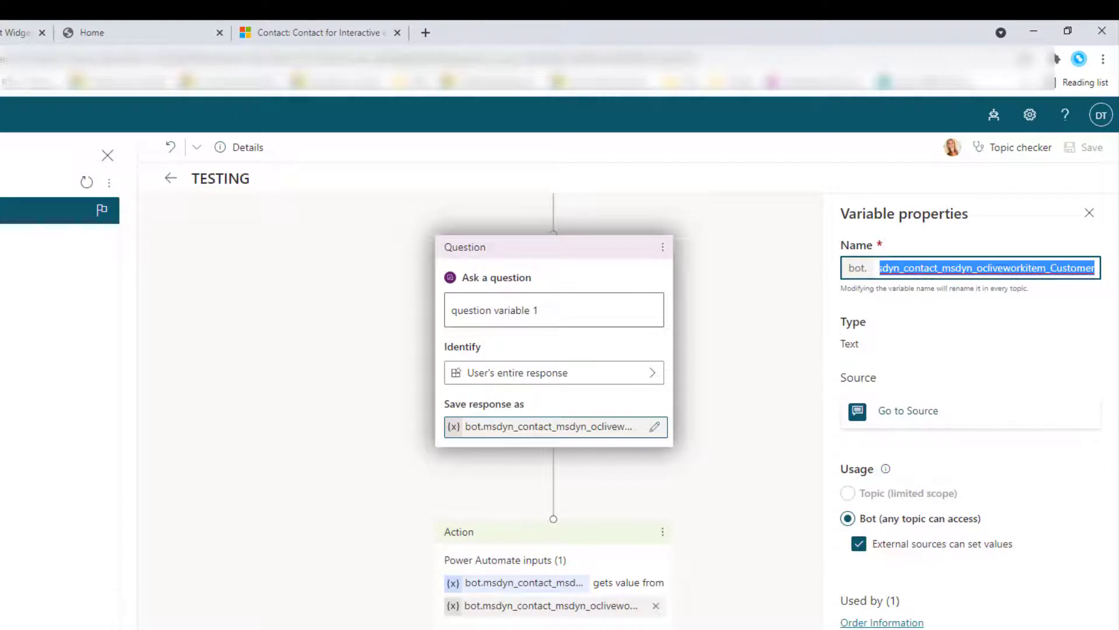
key(alt+Tab)
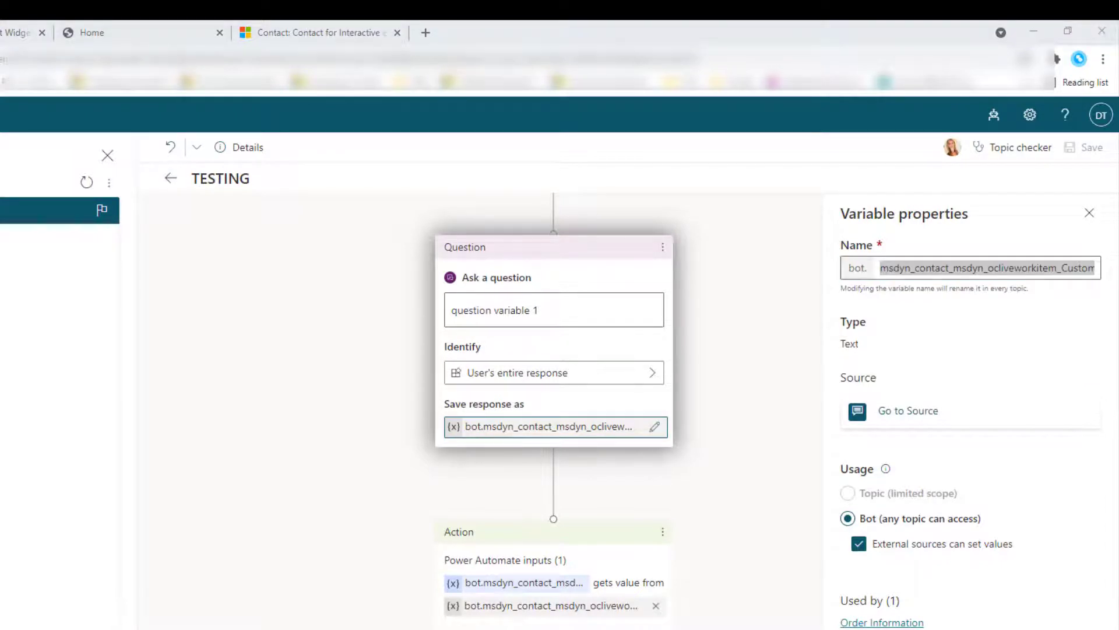
key(ctrl+v)
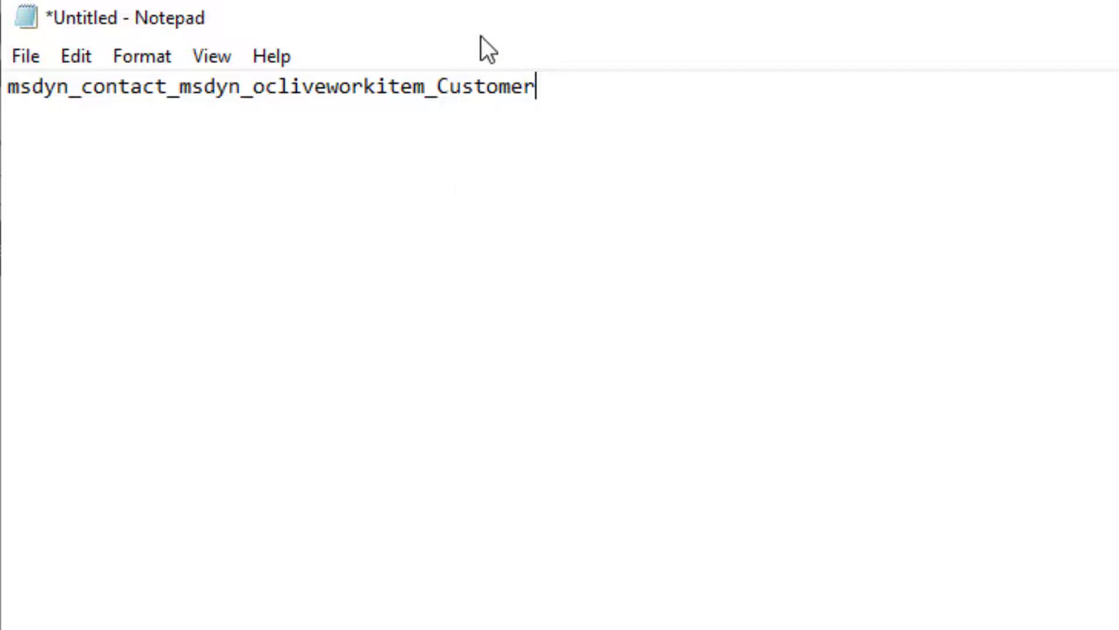
Step: Close the Notepad note, choosing Don't Save
drag(481, 36, 488, 62)
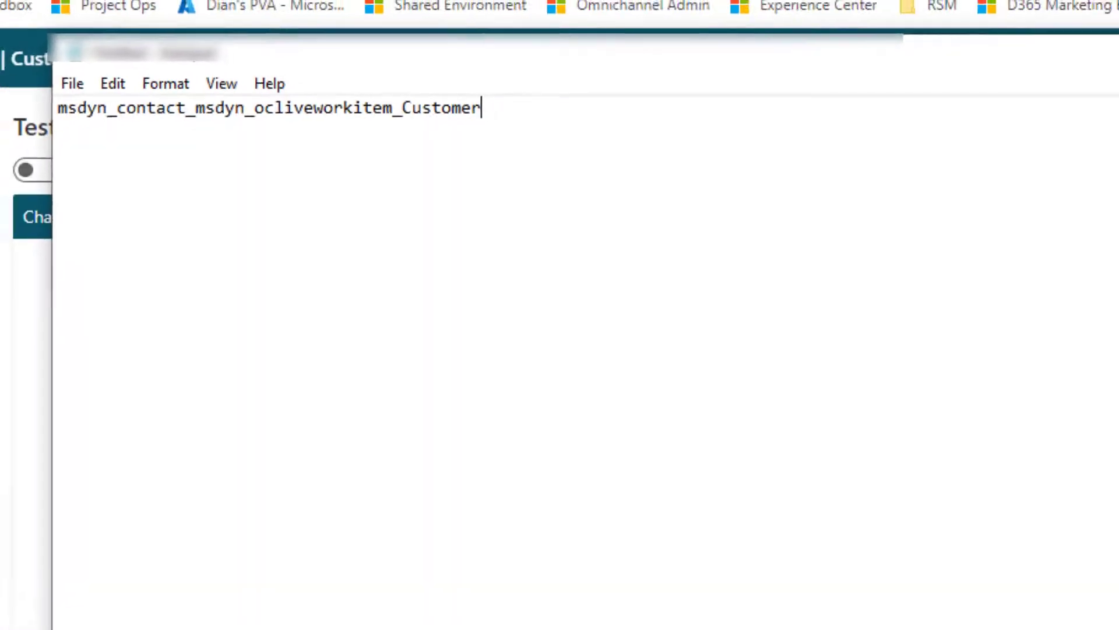
click(1075, 72)
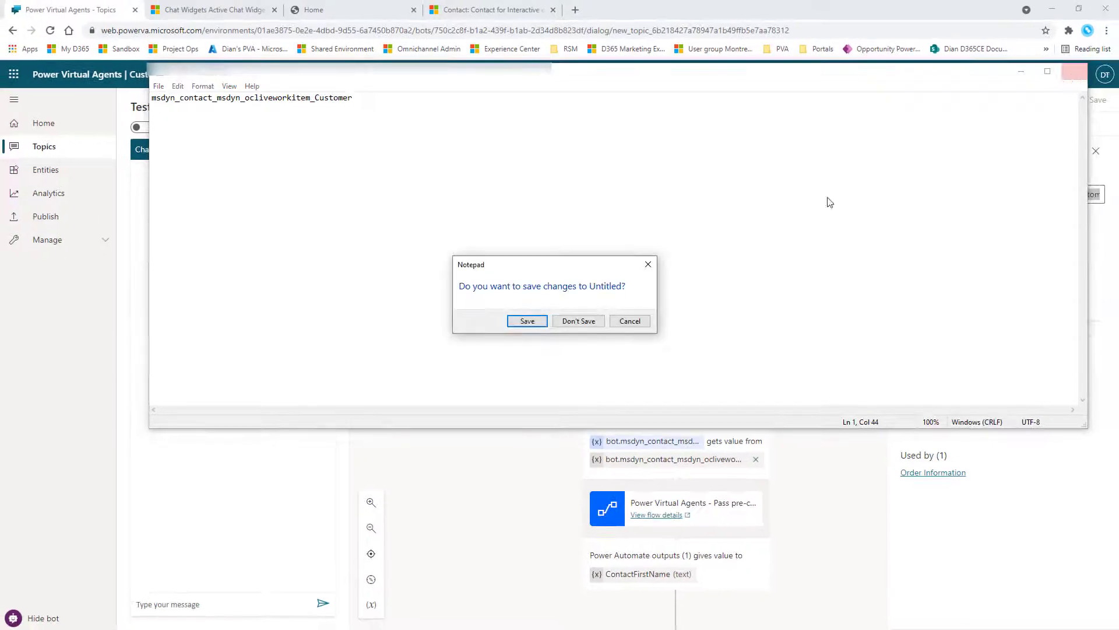
click(593, 322)
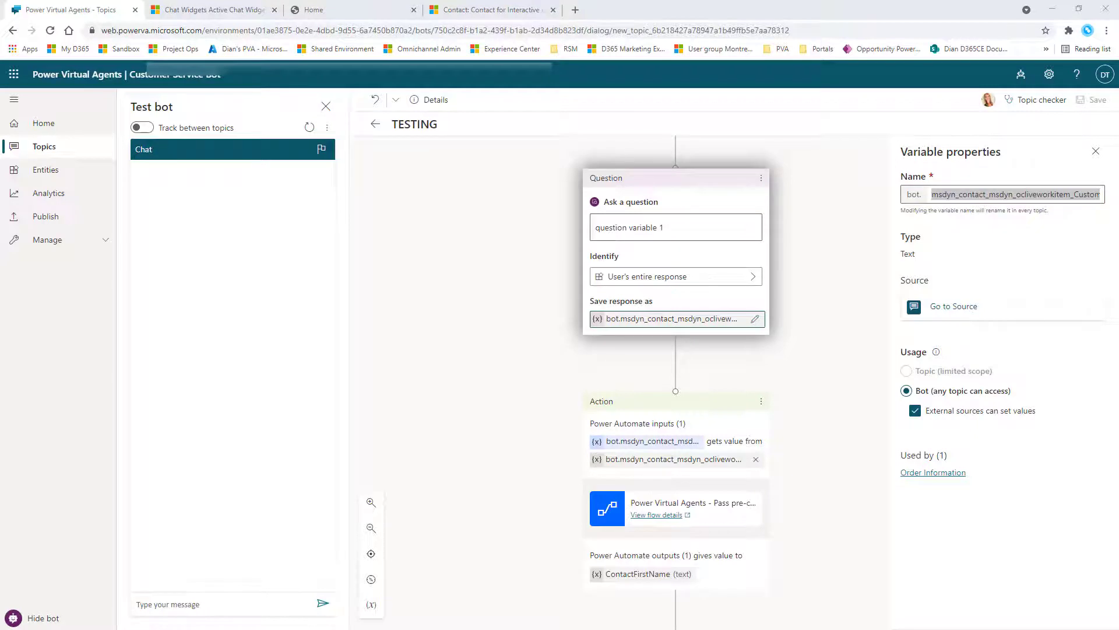
Step: Add a Call an action node below the question node
click(814, 366)
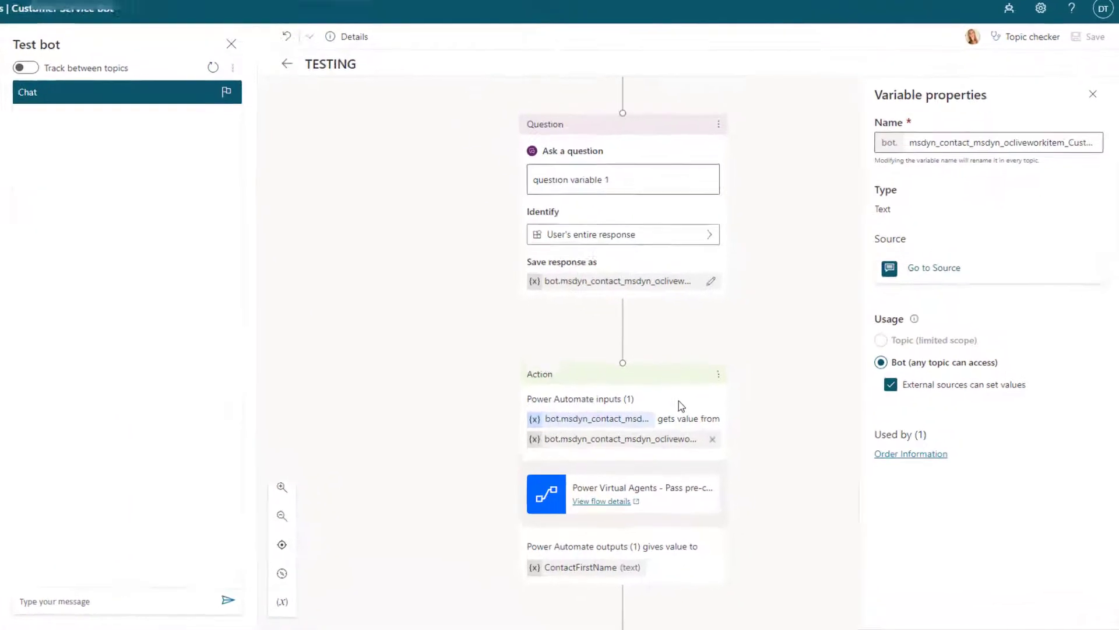
mouse_move(624, 320)
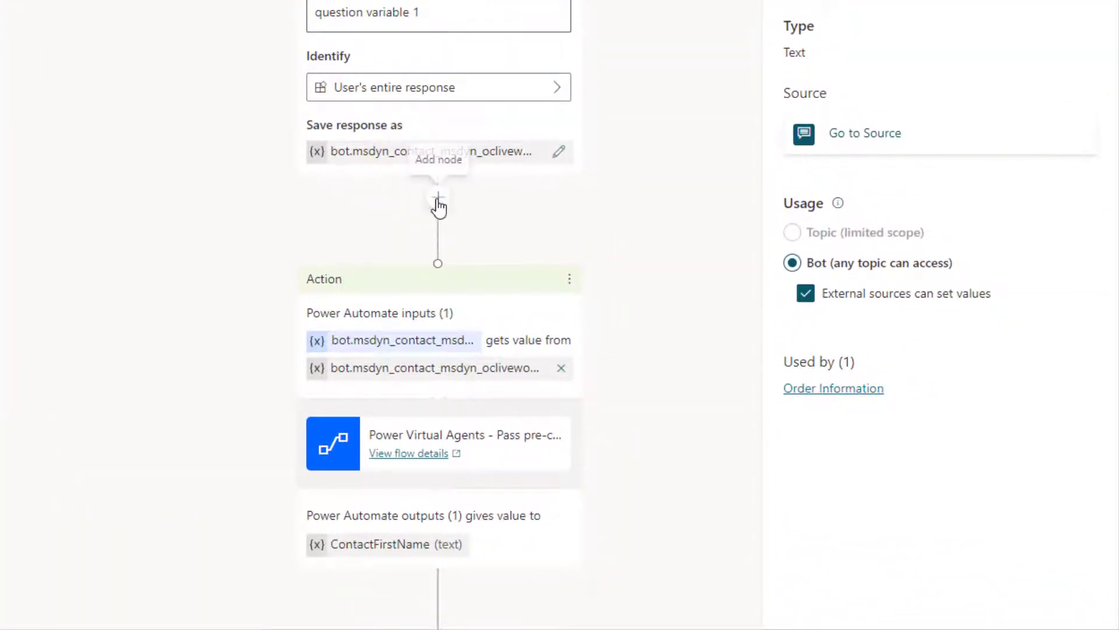
click(438, 201)
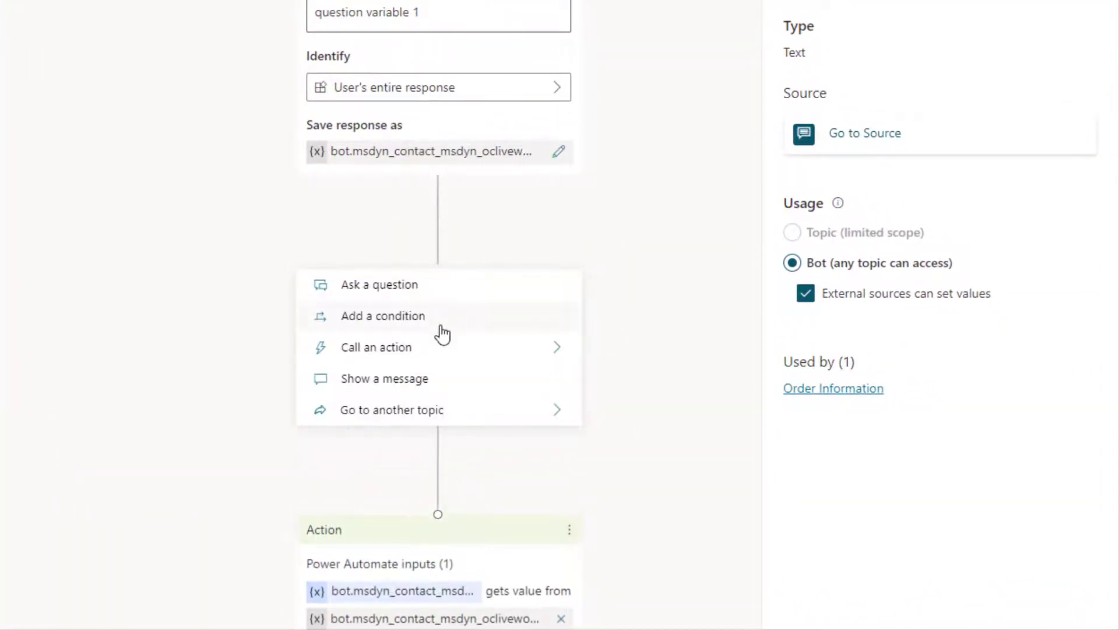
click(387, 351)
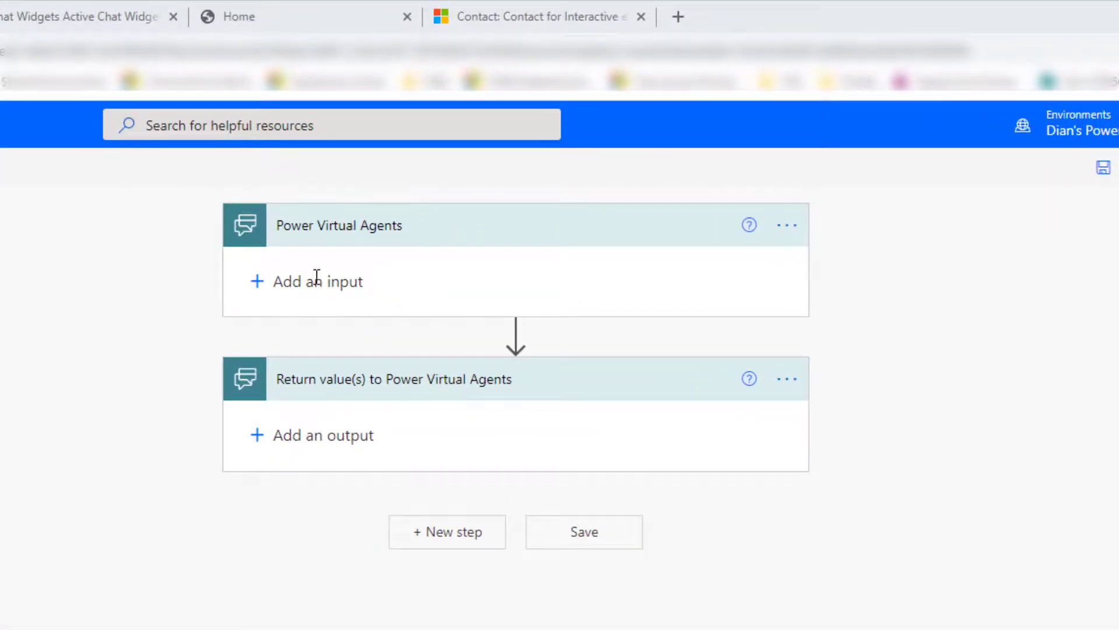
Step: Add a text input named customerdata to the flow's Power Virtual Agents trigger
click(317, 275)
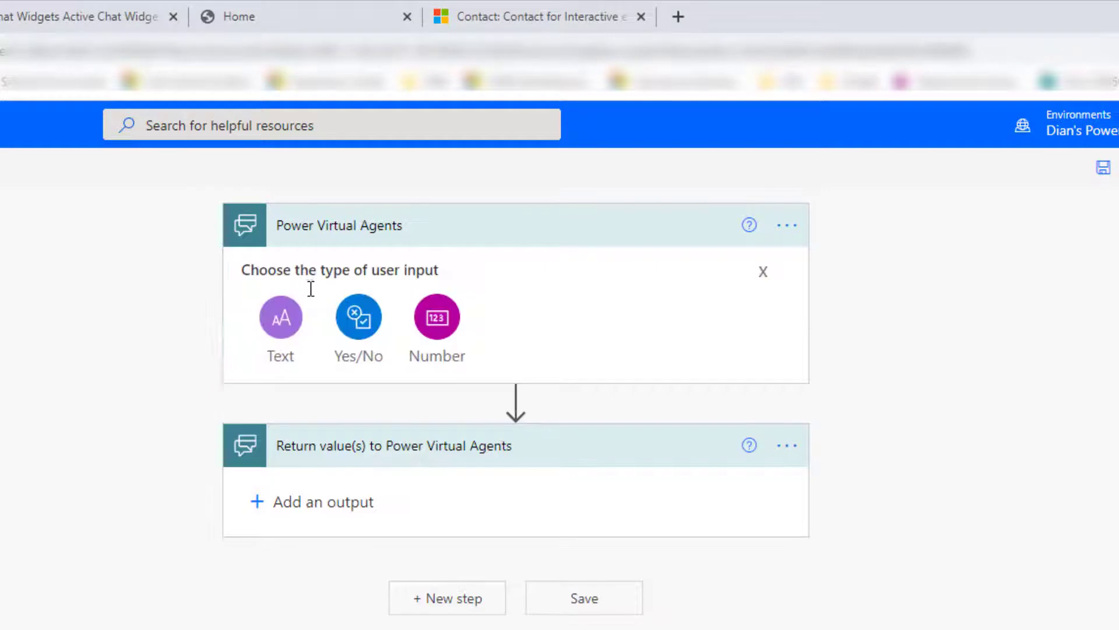
click(274, 316)
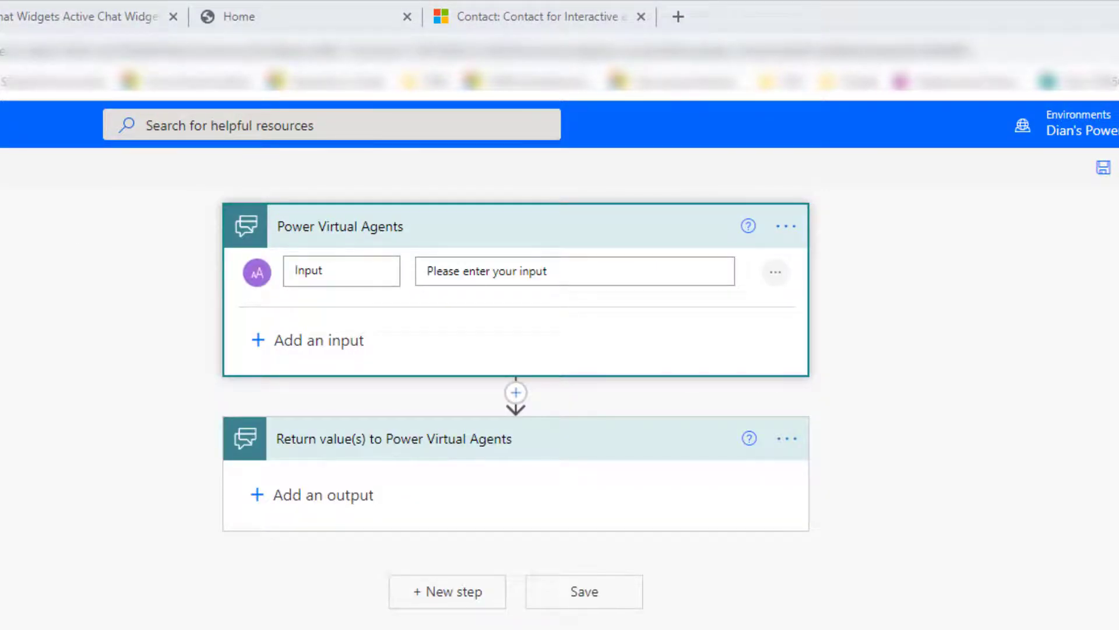
double_click(319, 271)
text(customerdata)
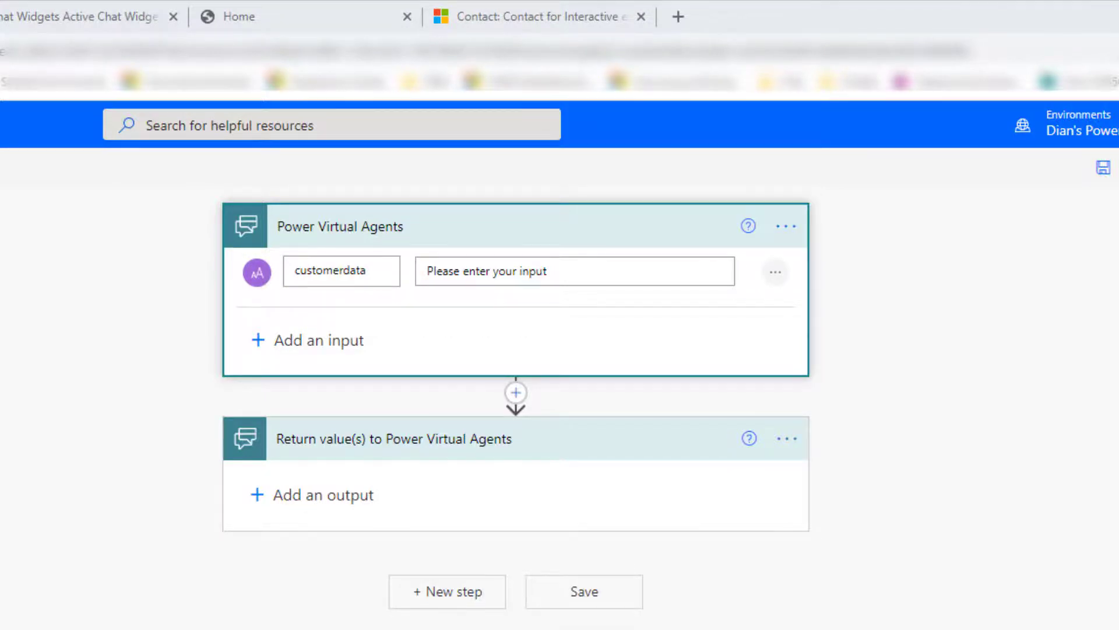
click(79, 10)
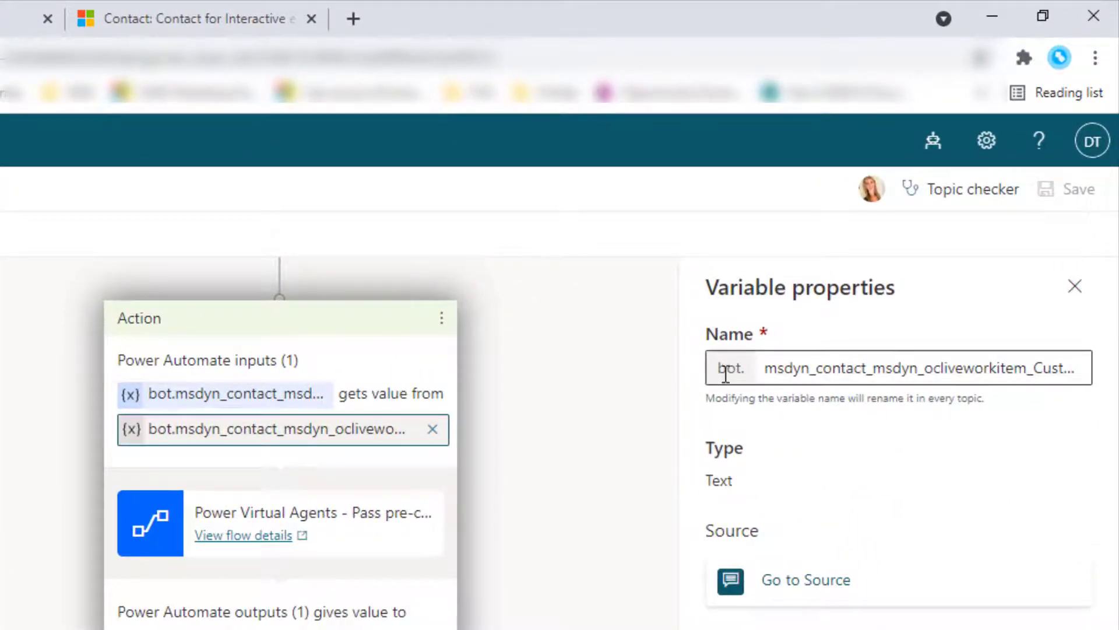
Step: Prefix the noted name with 'bot.' and select bot.msdyn_contact_msdyn_ocliveworkitem_Customer in Notepad
double_click(722, 367)
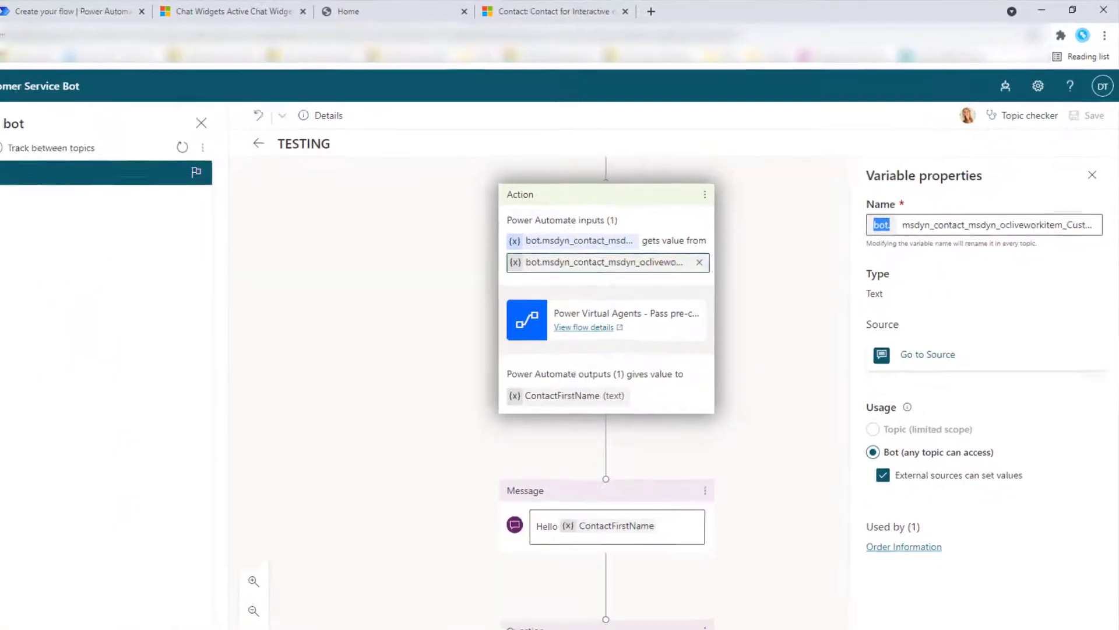
key(alt+Tab)
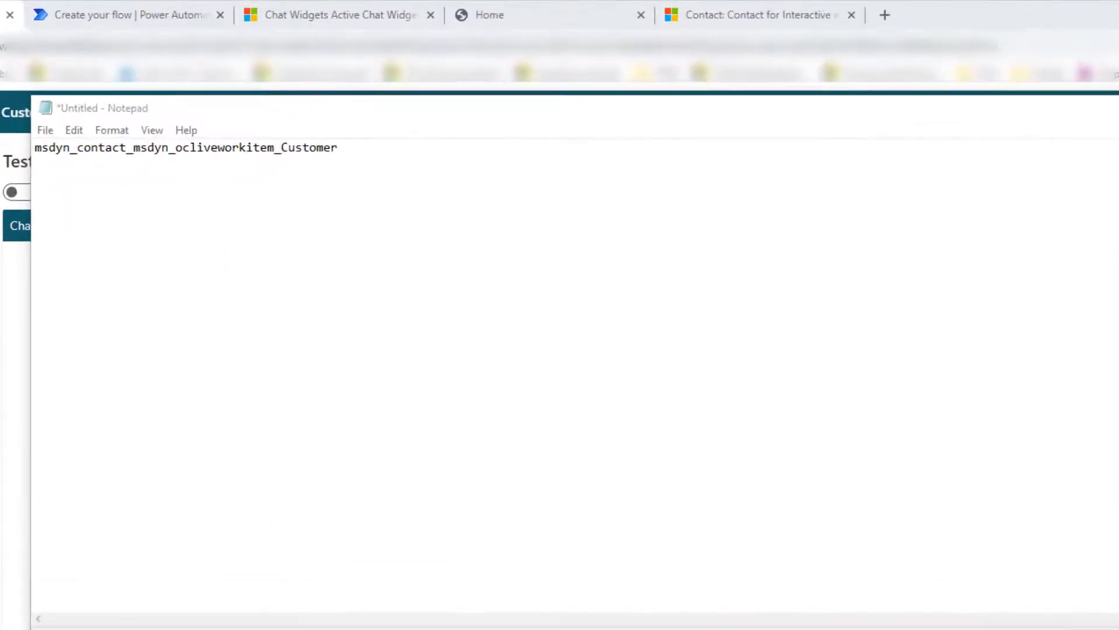
drag(558, 118, 577, 432)
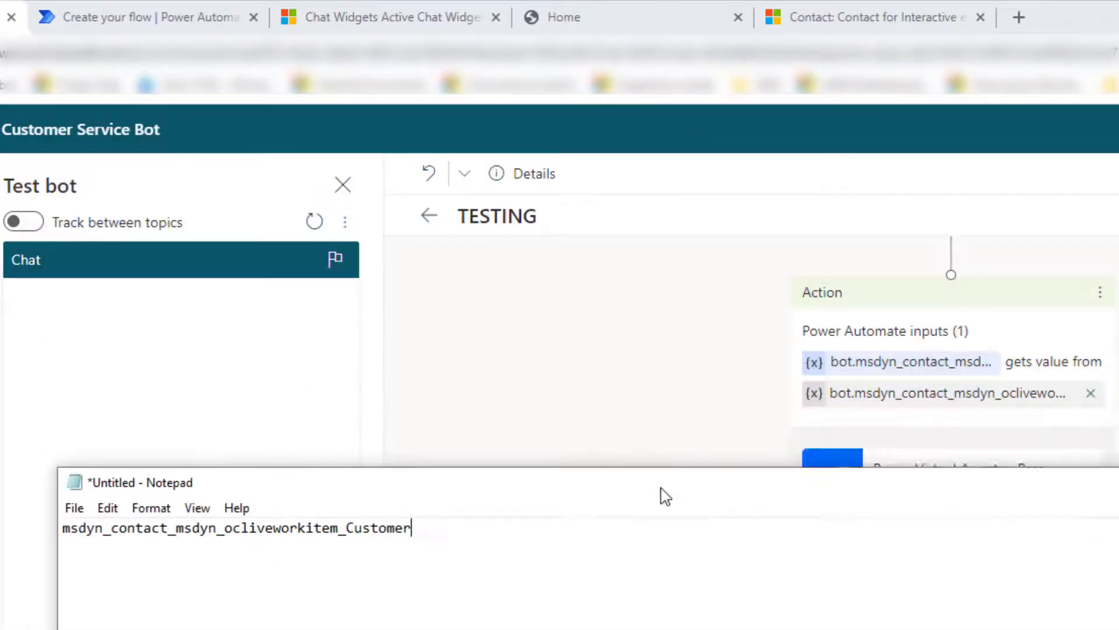
drag(659, 488, 657, 432)
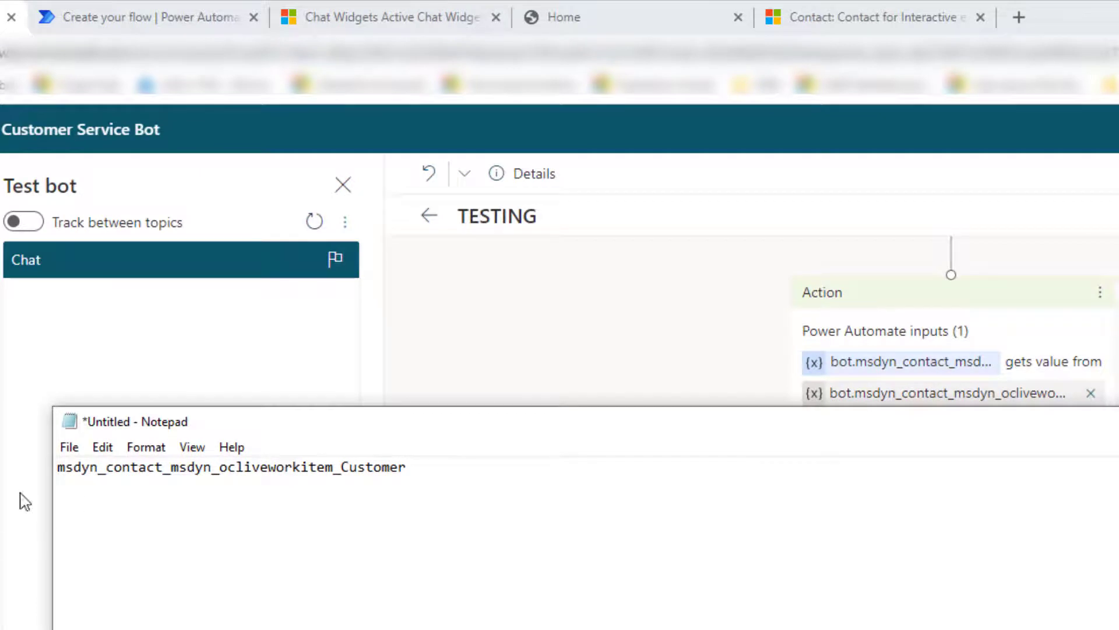
click(59, 469)
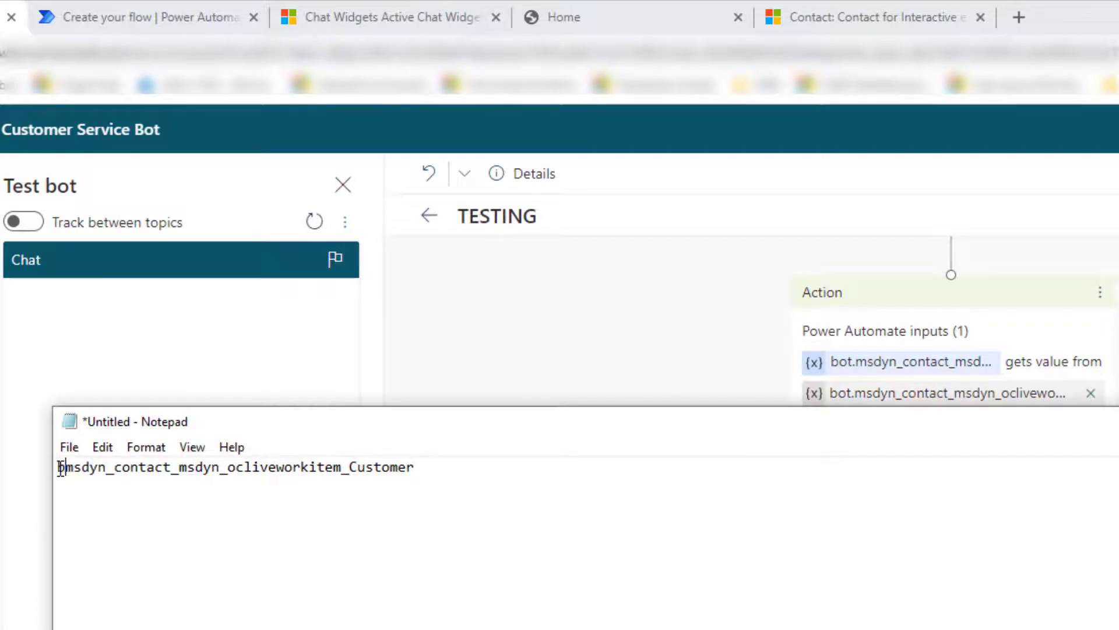
text(bot.)
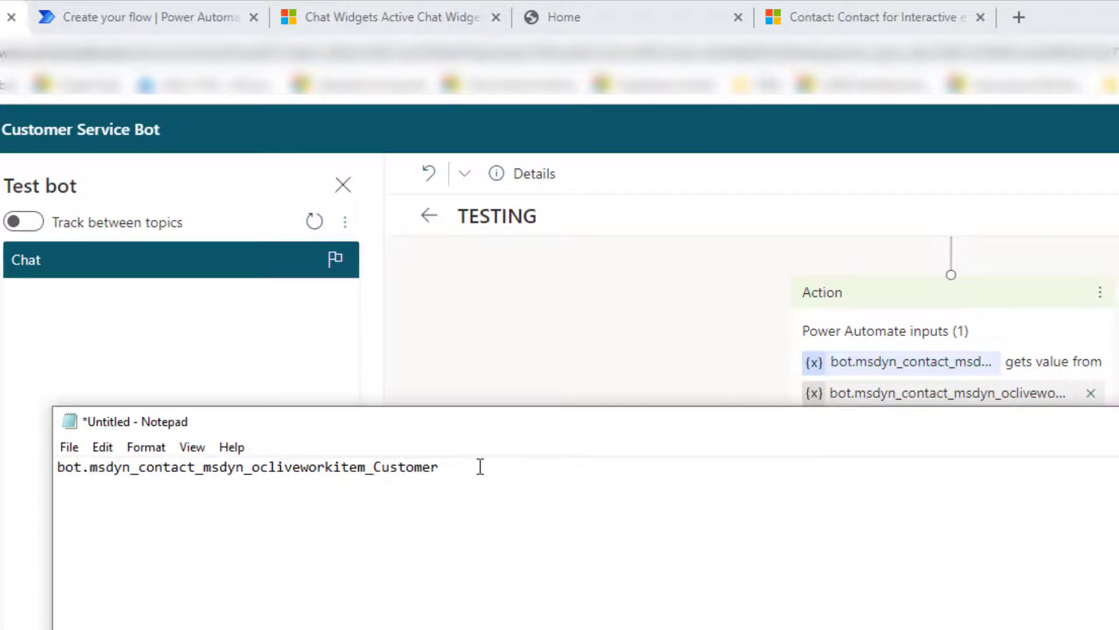
drag(480, 466, 48, 474)
key(ctrl+c)
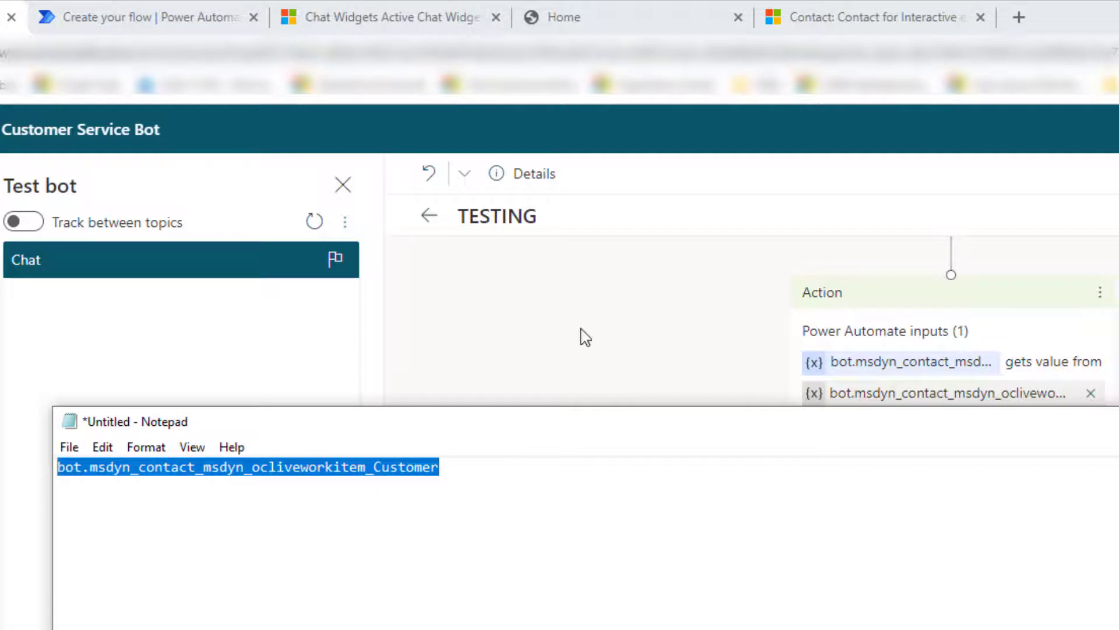
click(645, 265)
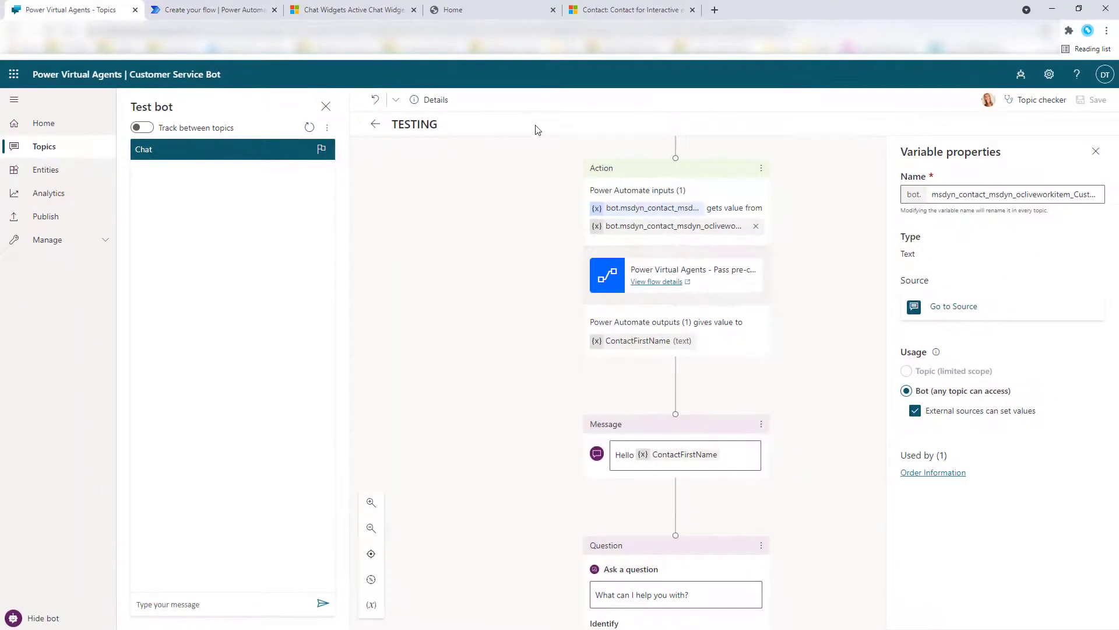
Step: Paste bot.msdyn_contact_msdyn_ocliveworkitem_Customer as the customerdata input's description
click(237, 9)
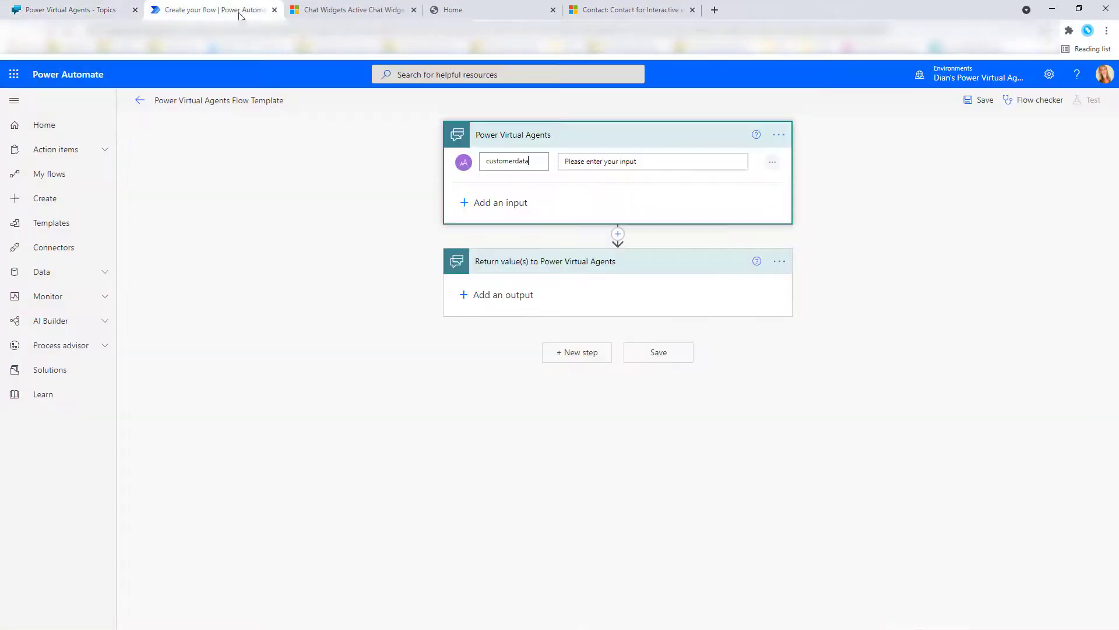
click(579, 161)
key(ctrl+v)
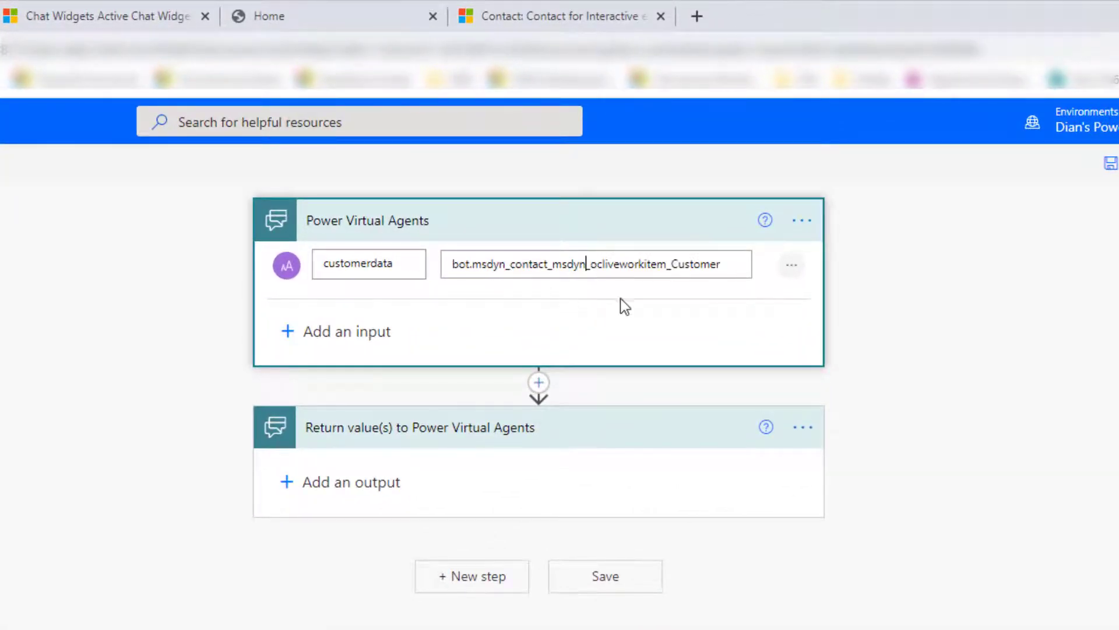
Step: Check the description text, then collapse and re-expand the Power Virtual Agents trigger card
triple_click(737, 269)
click(625, 233)
click(625, 233)
click(440, 213)
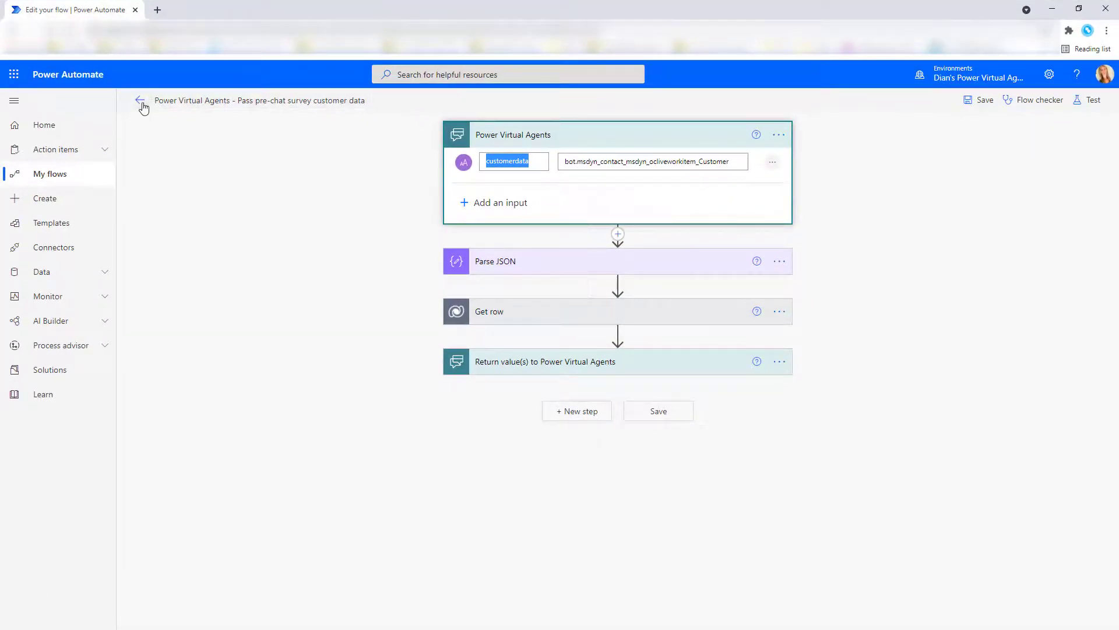
Step: Leave the flow editor and select the customerdata JSON output from the pre-chat flow's latest run
click(140, 100)
click(622, 135)
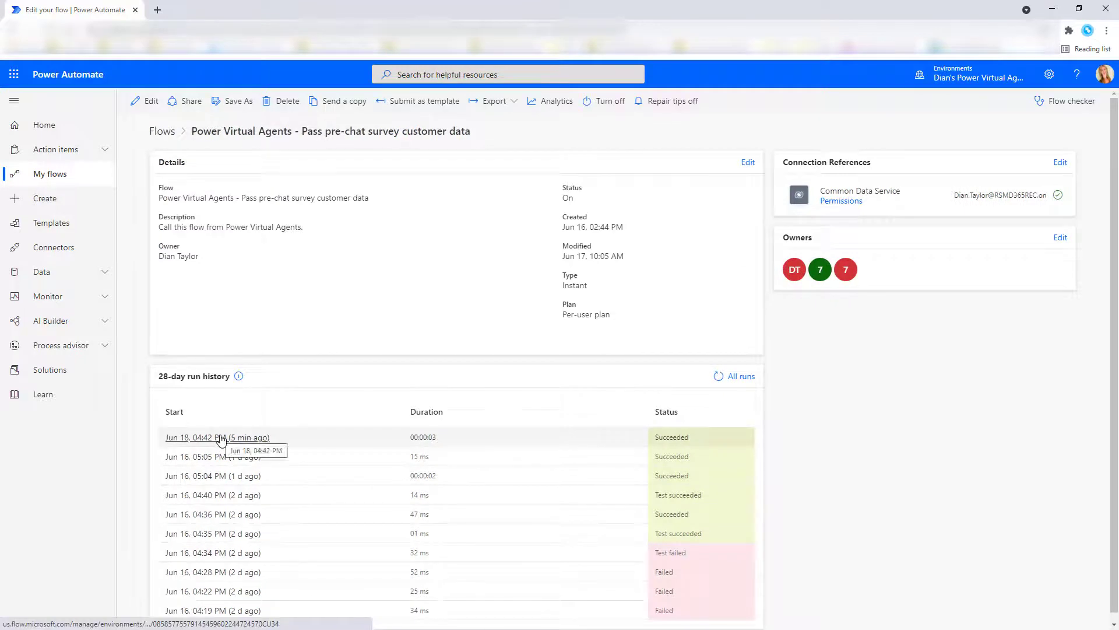
click(221, 439)
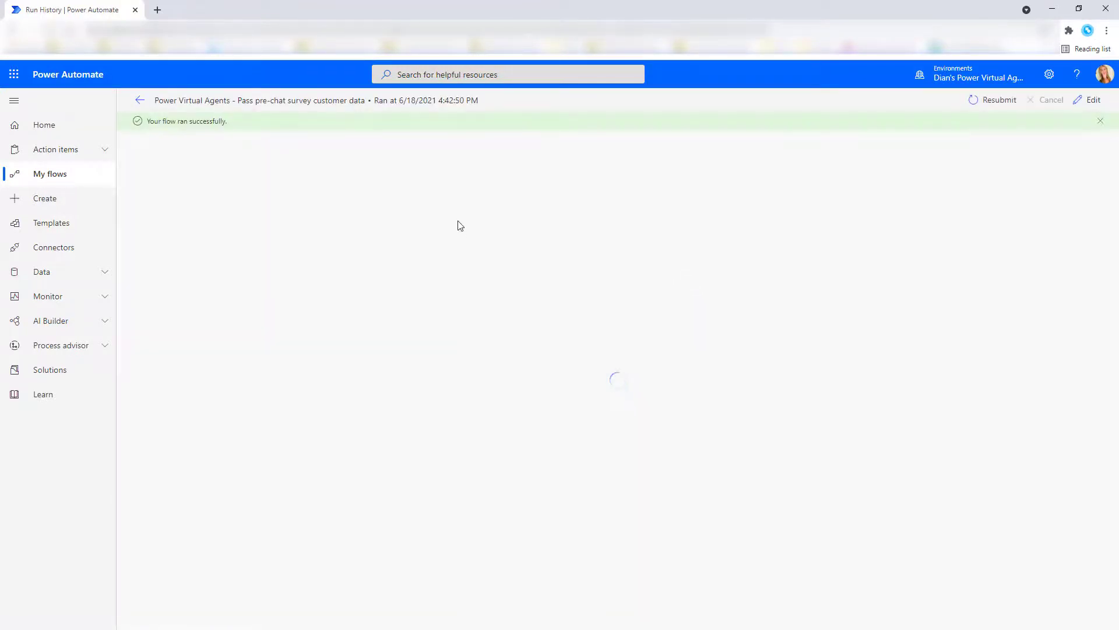
click(517, 160)
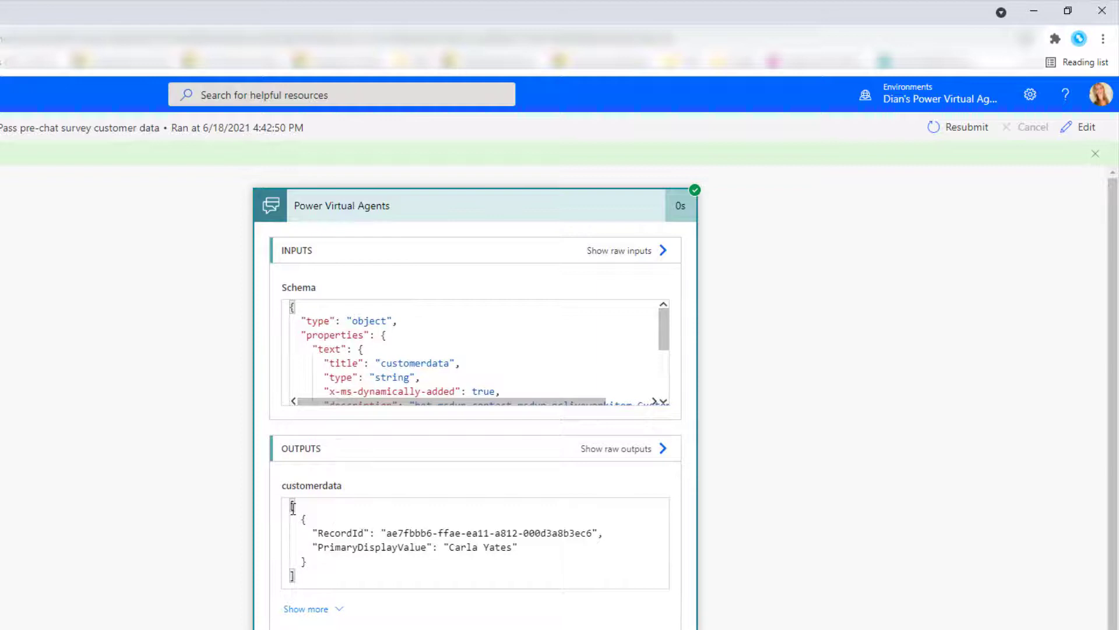
drag(325, 579, 289, 505)
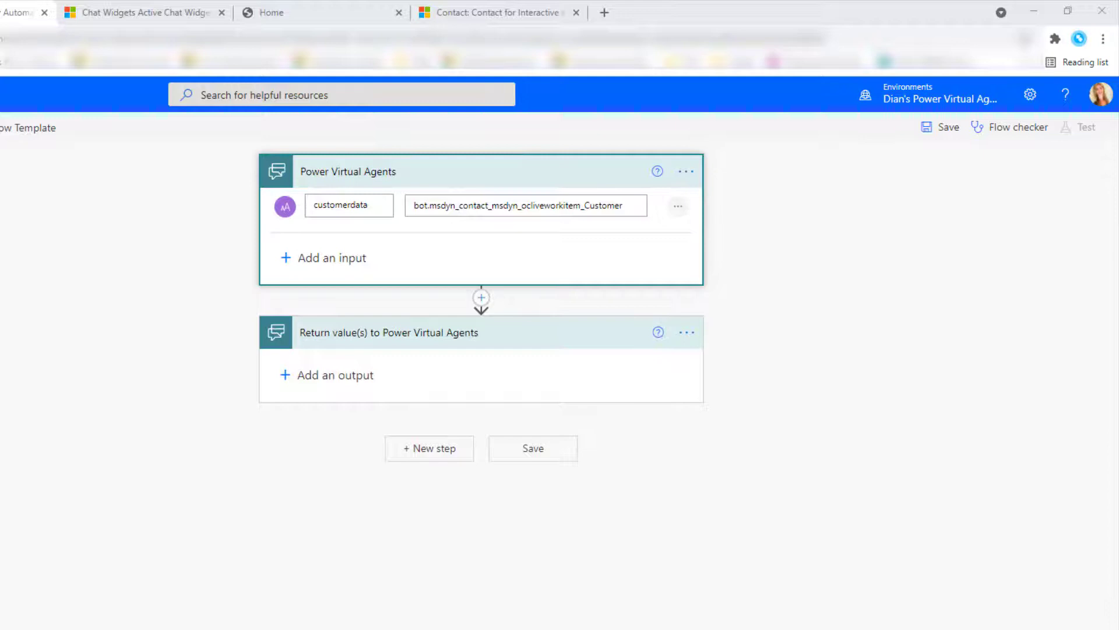
Step: Insert a Parse JSON action between the trigger and the return step
click(481, 297)
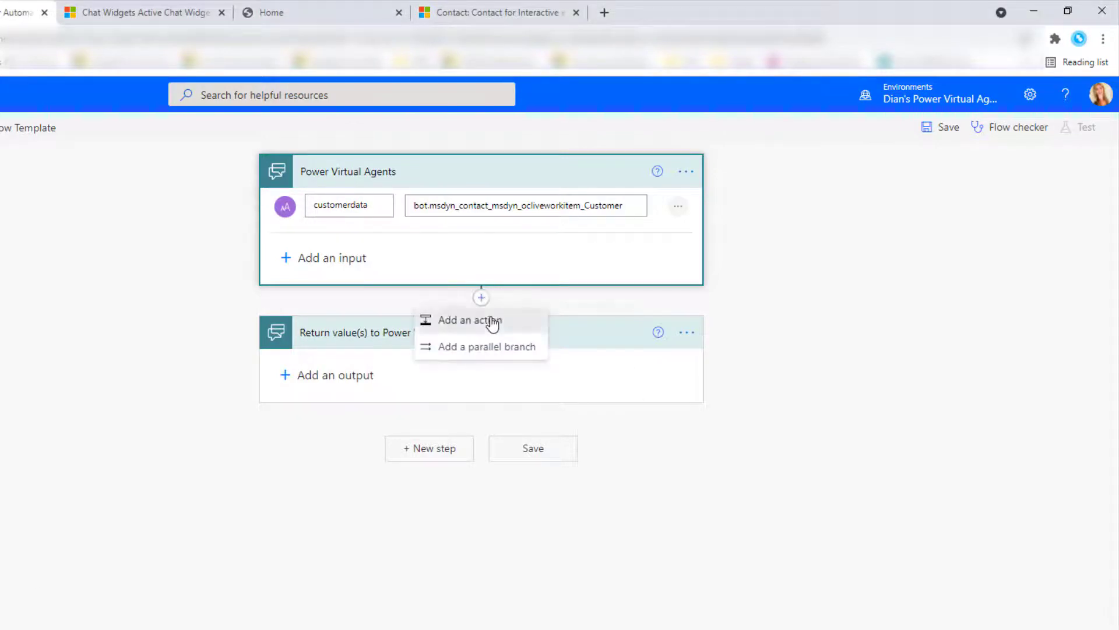
click(490, 319)
click(418, 278)
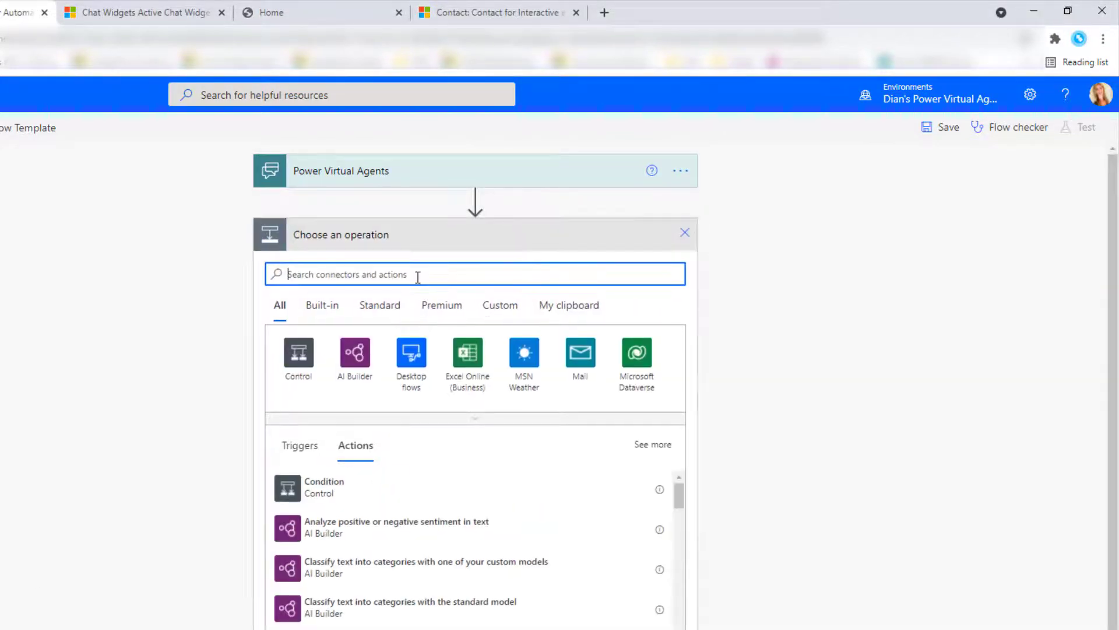
text(parse js)
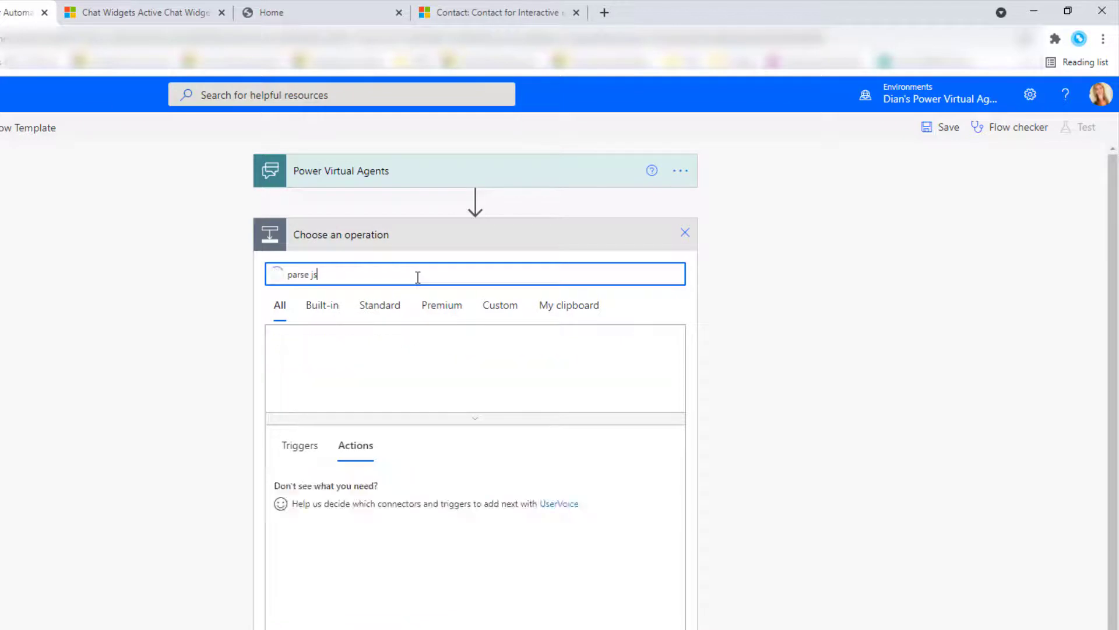
click(336, 532)
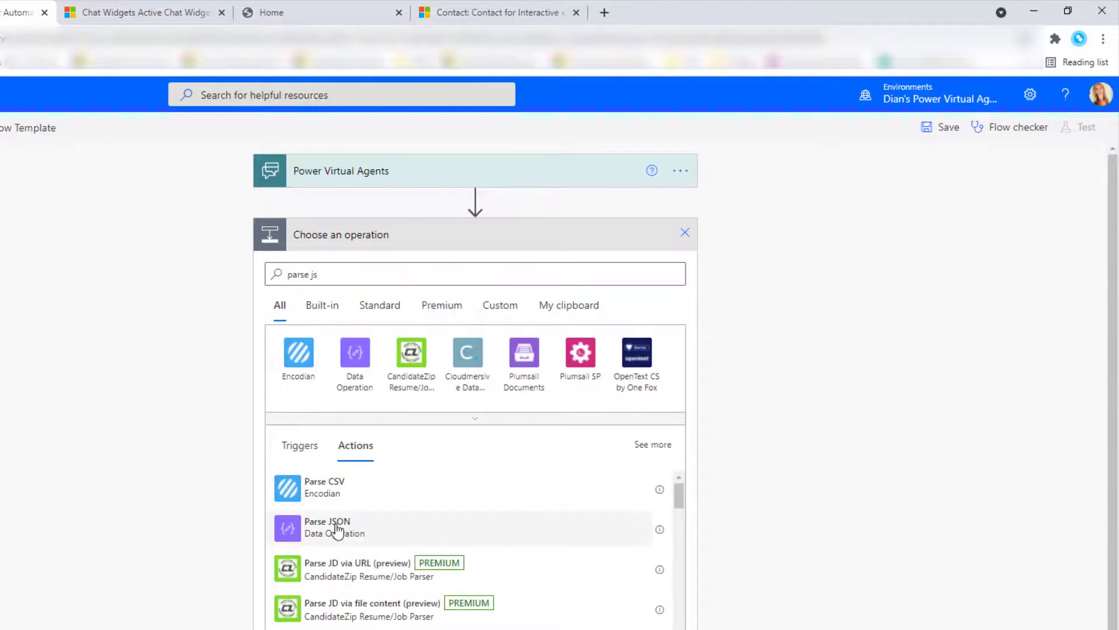
Step: Set the Parse JSON Content to the trigger's customerdata input
click(390, 270)
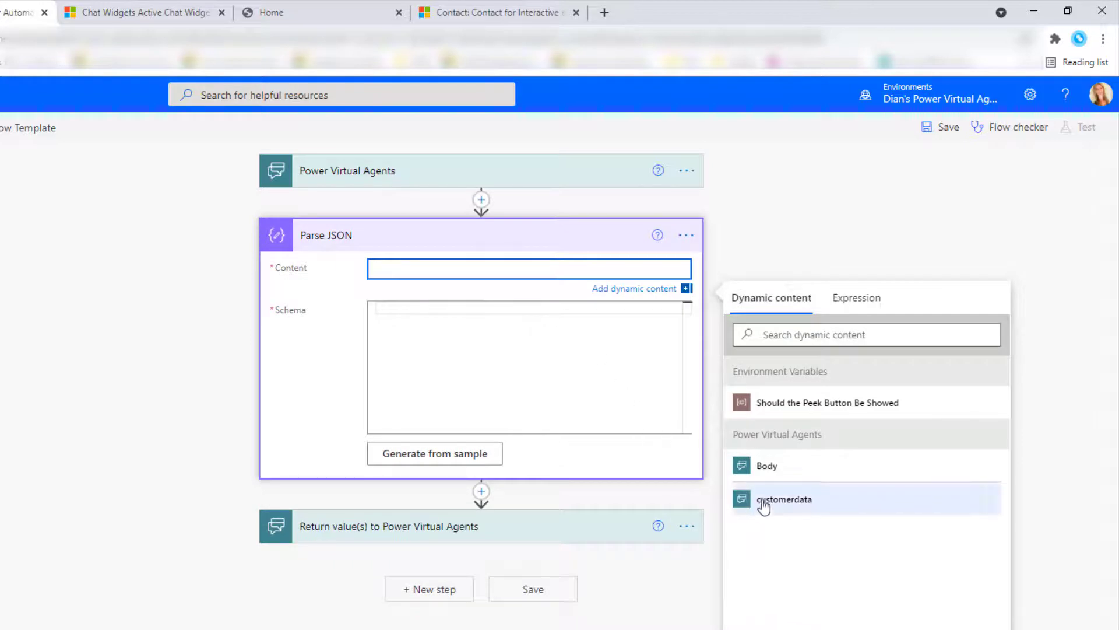
click(398, 177)
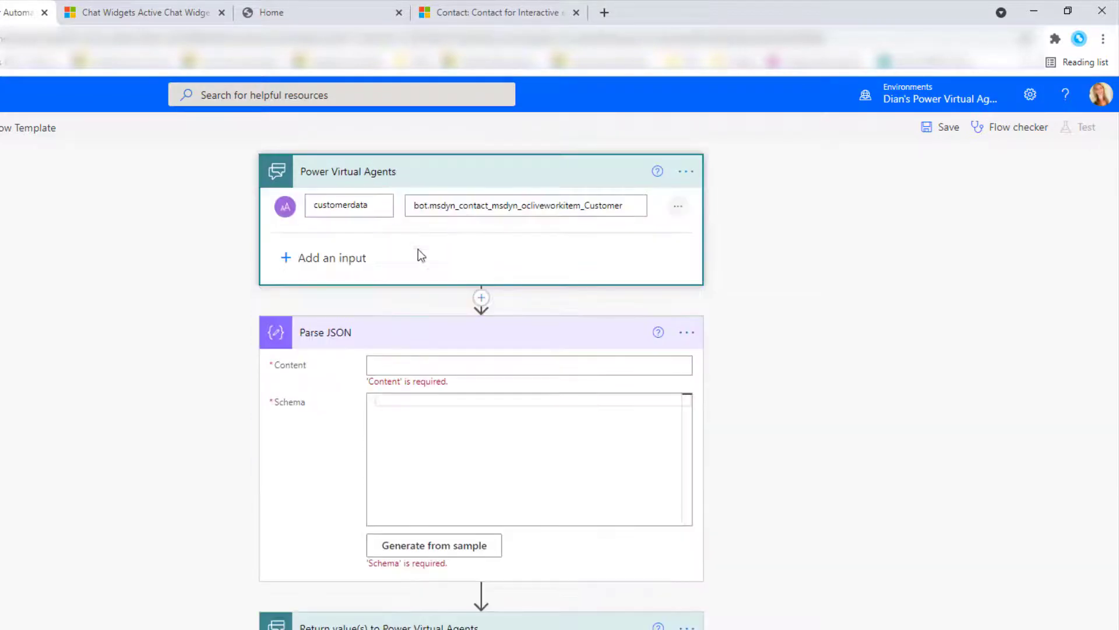
click(400, 363)
click(784, 608)
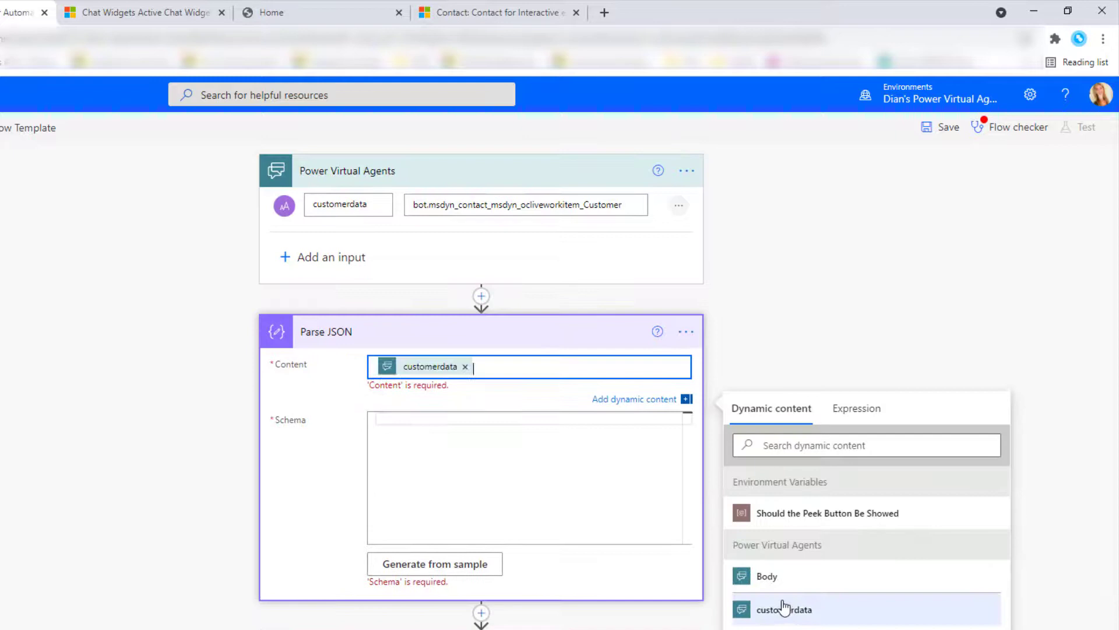
click(764, 347)
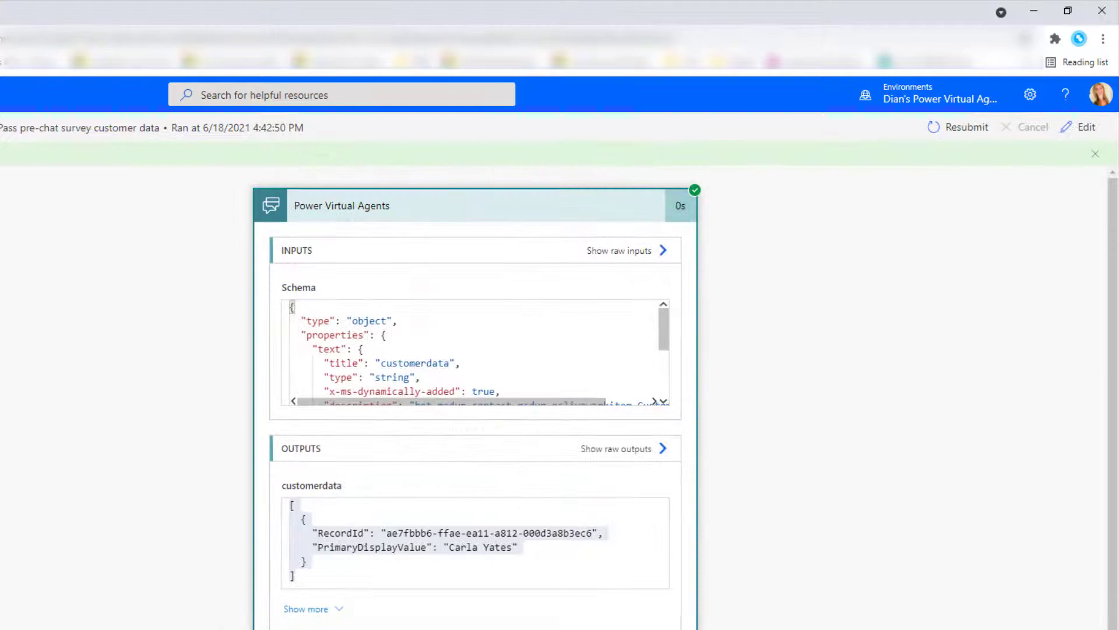
Step: Select the full customerdata JSON array in the run output and return to the flow designer
click(355, 518)
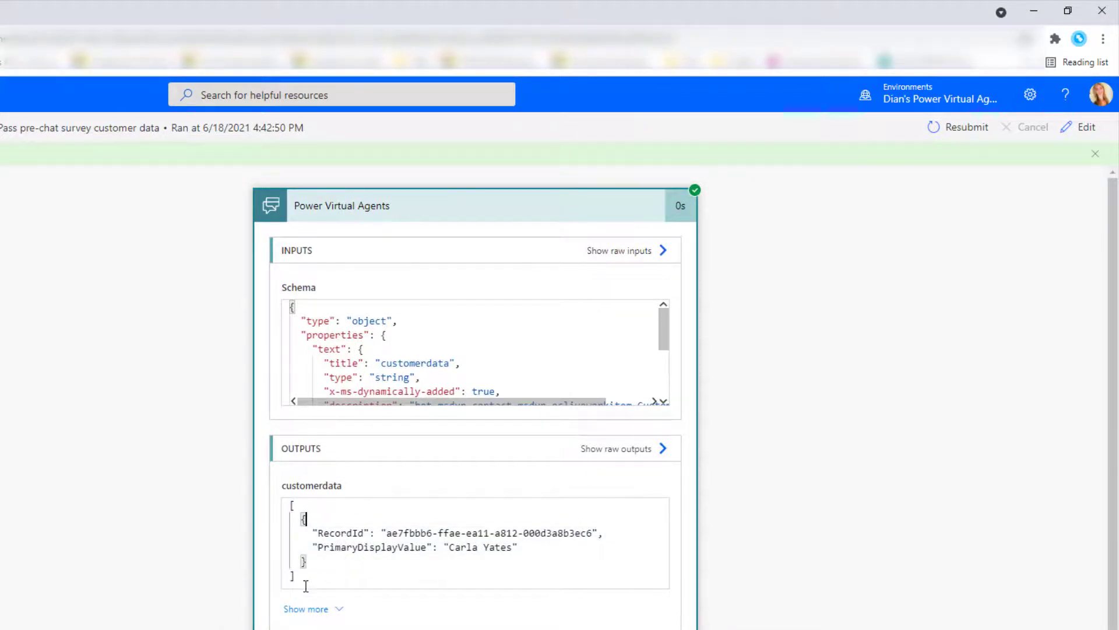
drag(300, 577, 284, 507)
key(ctrl+c)
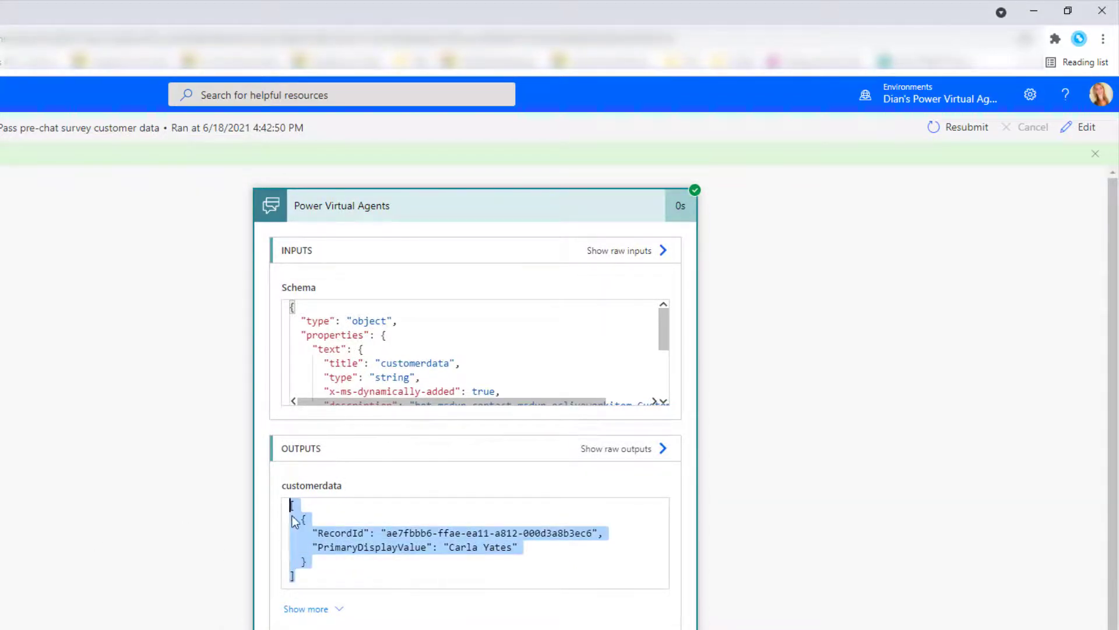
scroll(332, 542, down, 2)
right_click(339, 463)
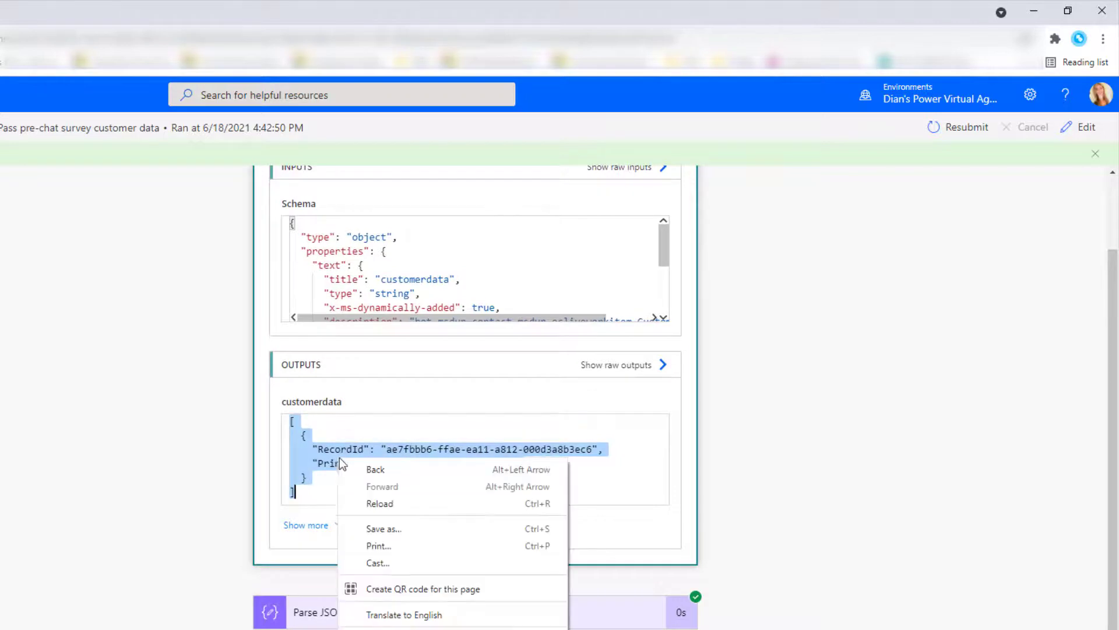
click(640, 470)
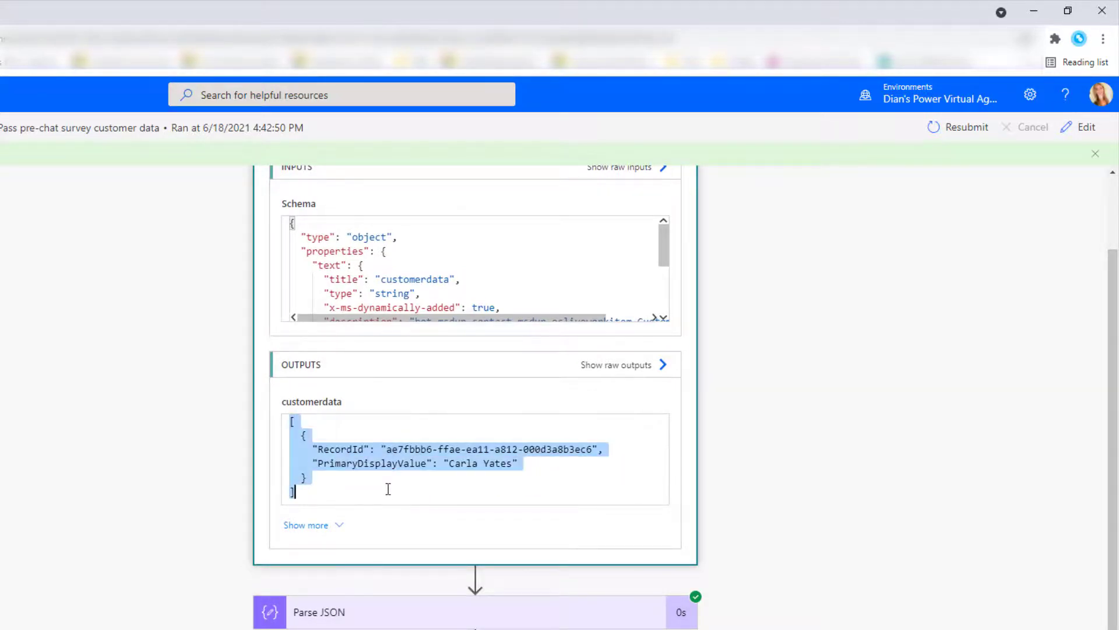
click(1034, 11)
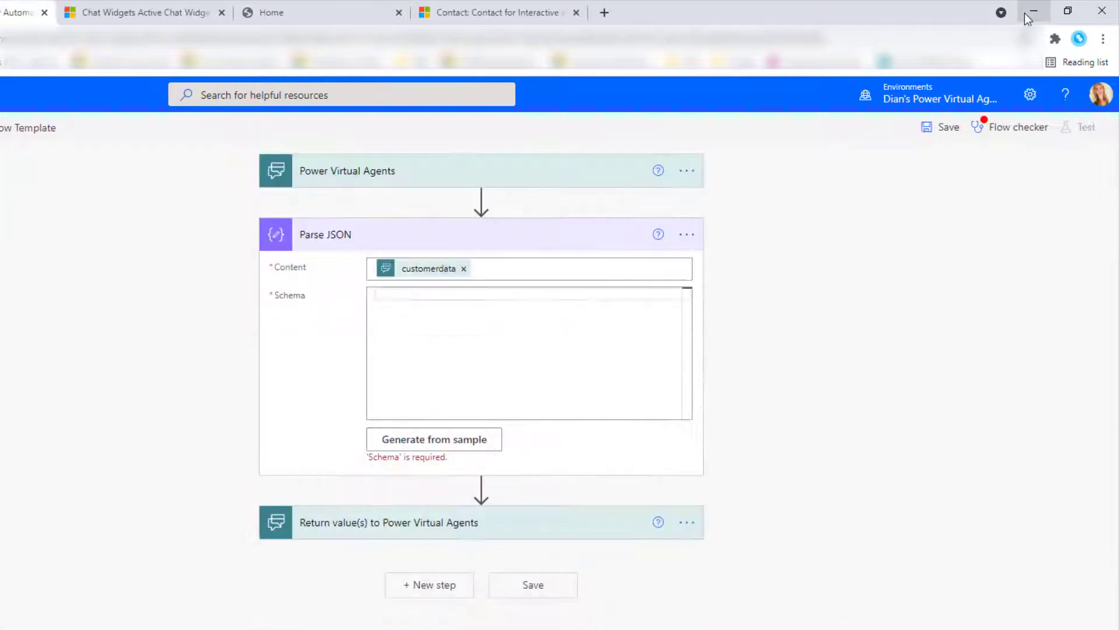
Step: Generate the Parse JSON schema from the pasted sample customerdata payload
click(465, 443)
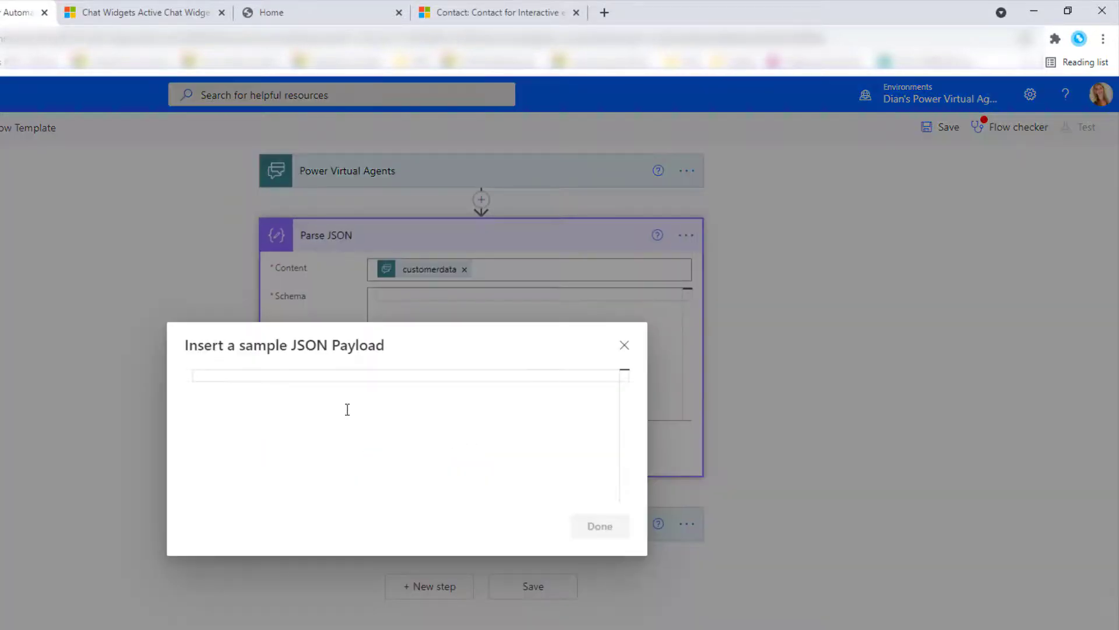
key(ctrl+v)
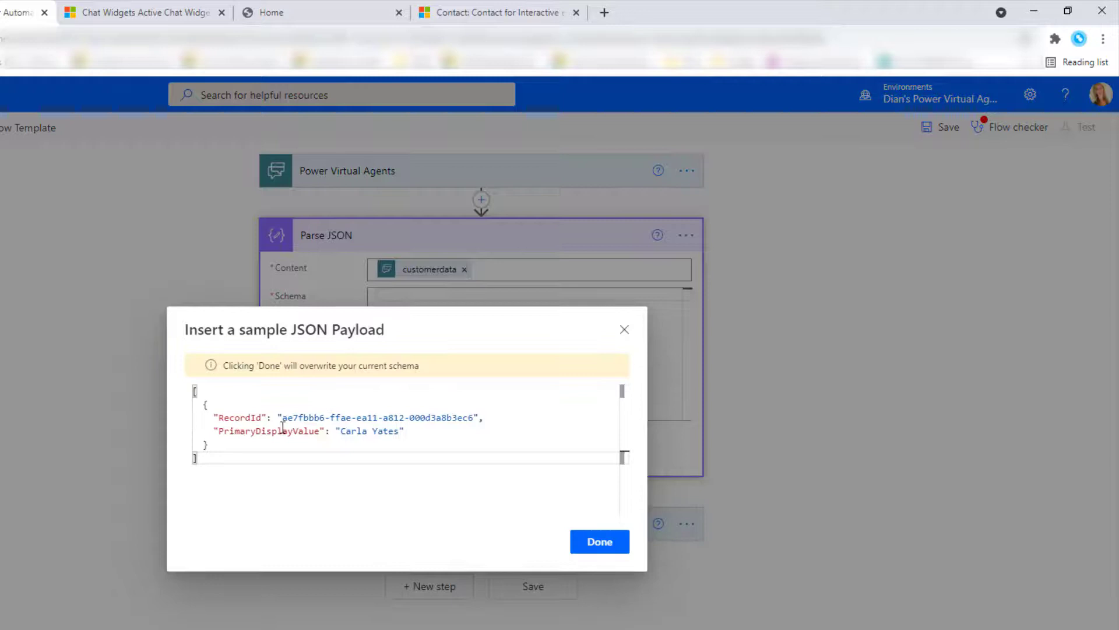
click(600, 541)
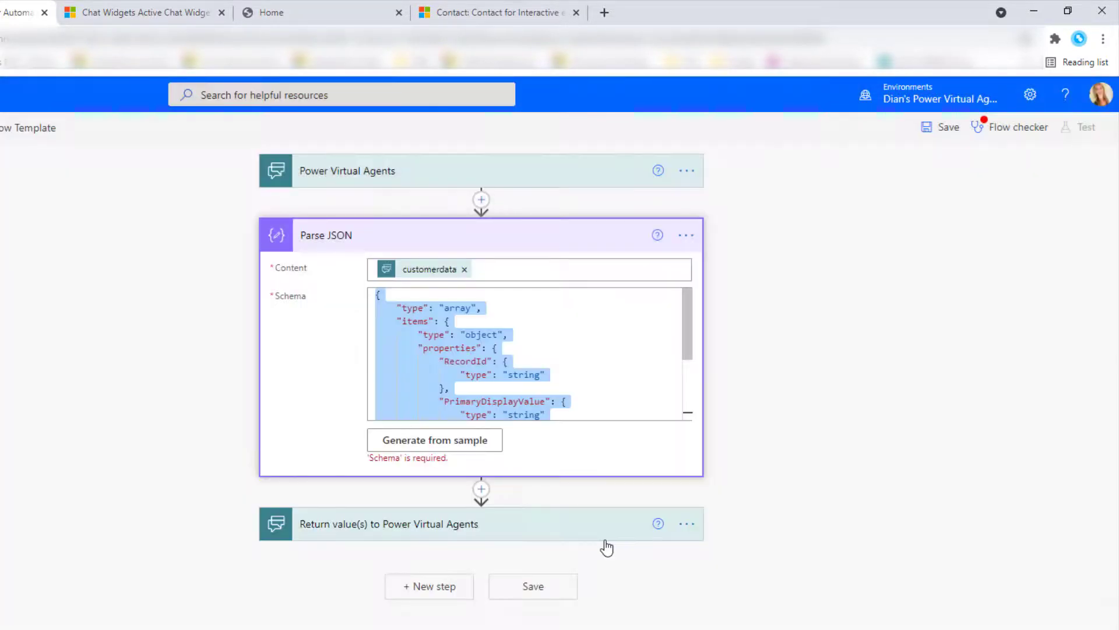
scroll(515, 352, down, 3)
scroll(515, 352, up, 5)
Step: Review the generated RecordId and PrimaryDisplayValue schema and select all of it
click(547, 330)
scroll(407, 302, down, 5)
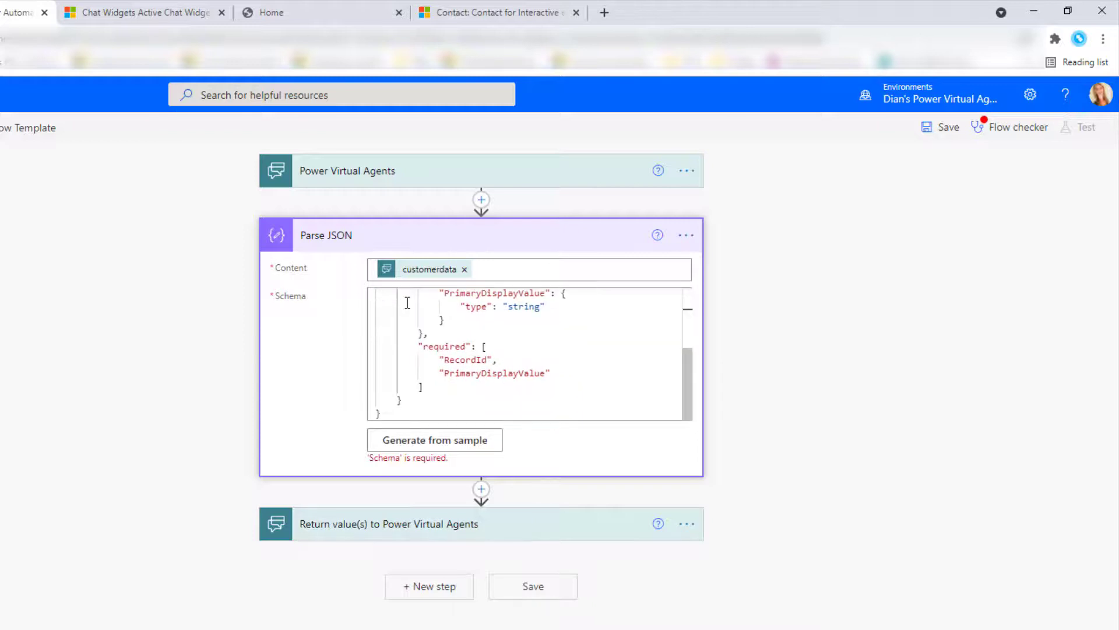
scroll(418, 335, up, 5)
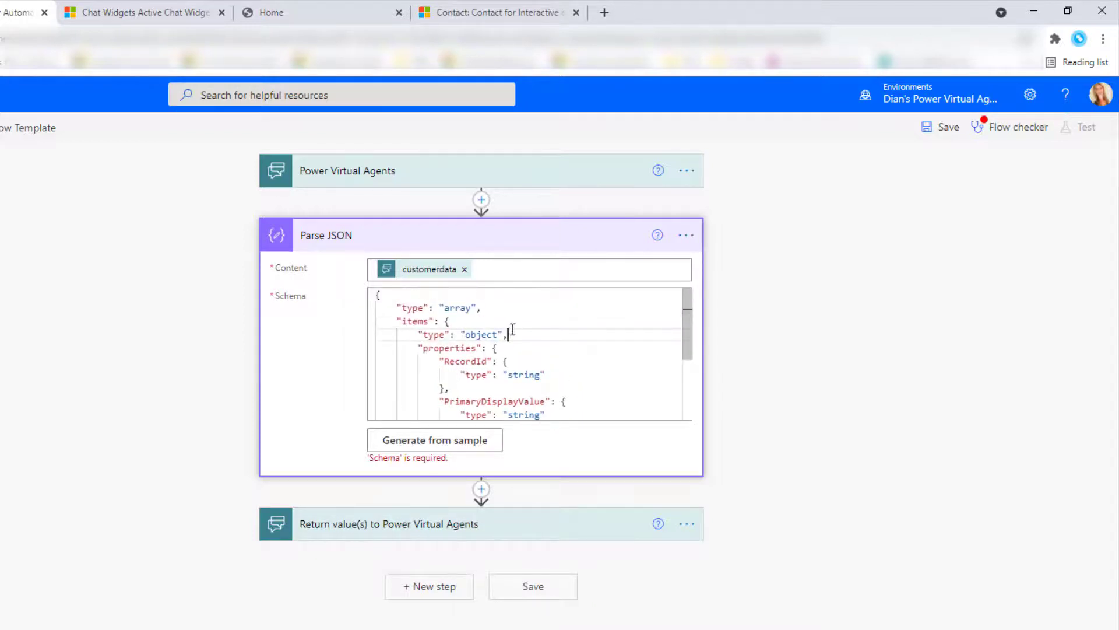
scroll(512, 330, down, 3)
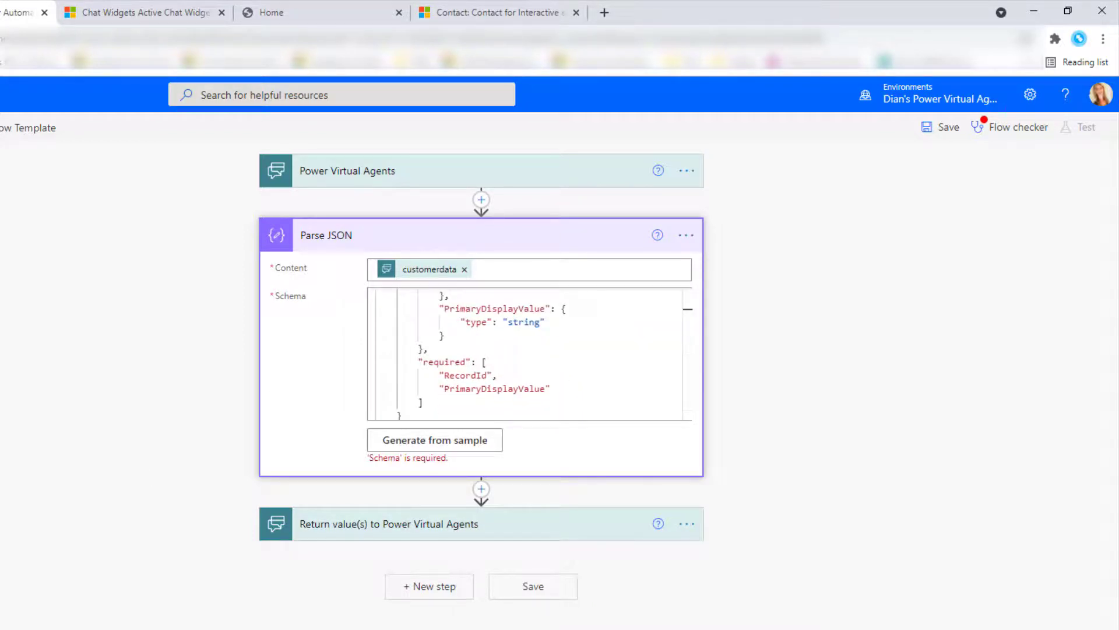
click(528, 374)
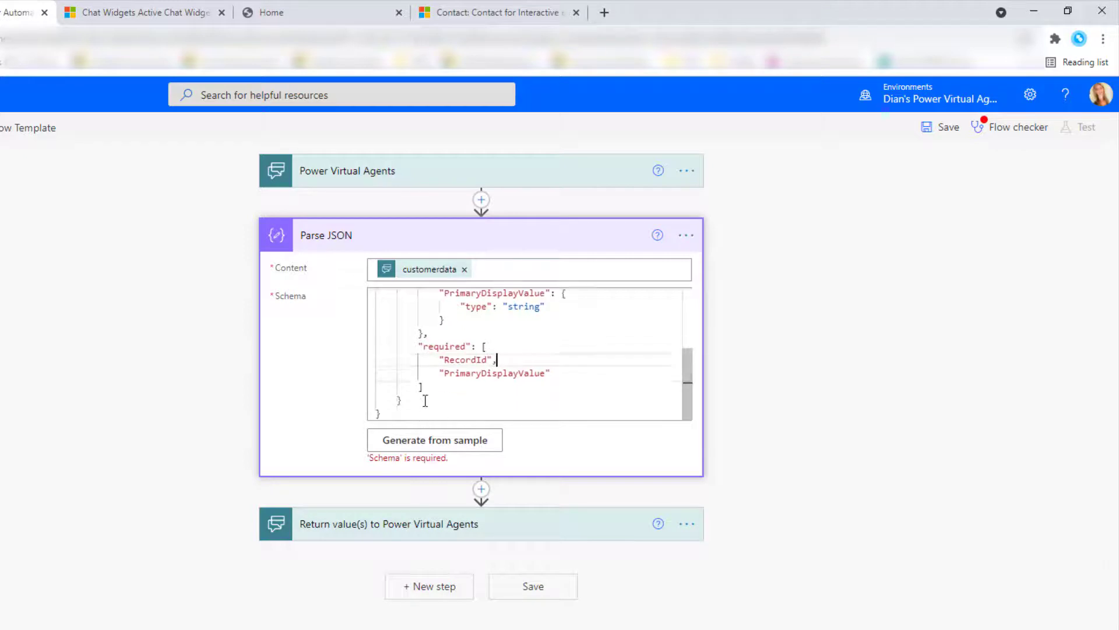
drag(447, 417, 358, 250)
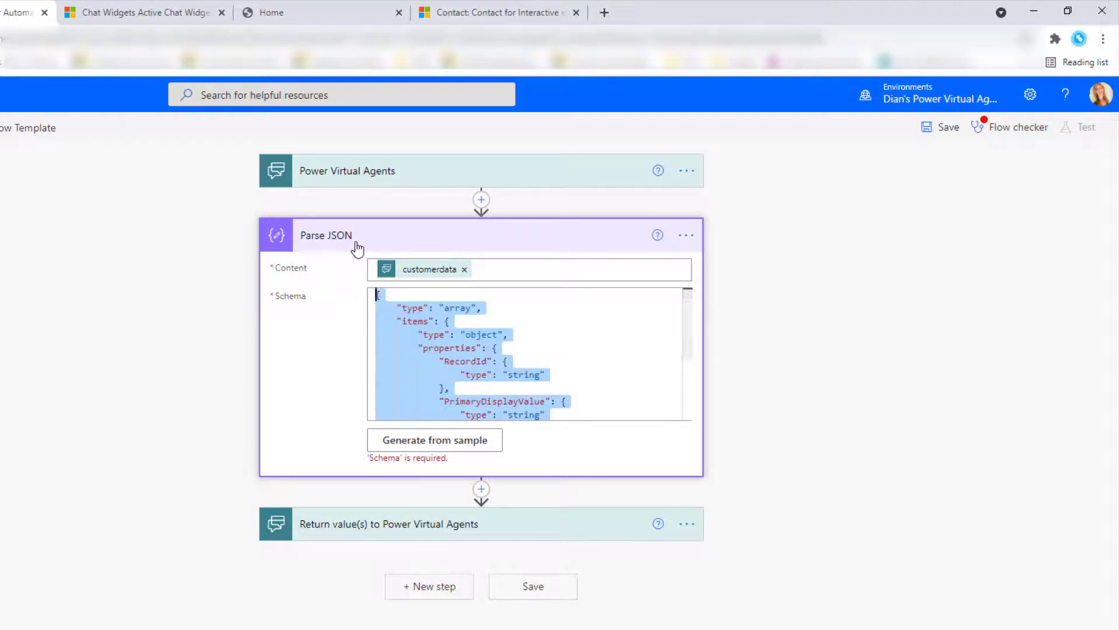
Step: Paste the generated schema into the untitled Notepad note, then switch back to the flow
key(alt+Tab)
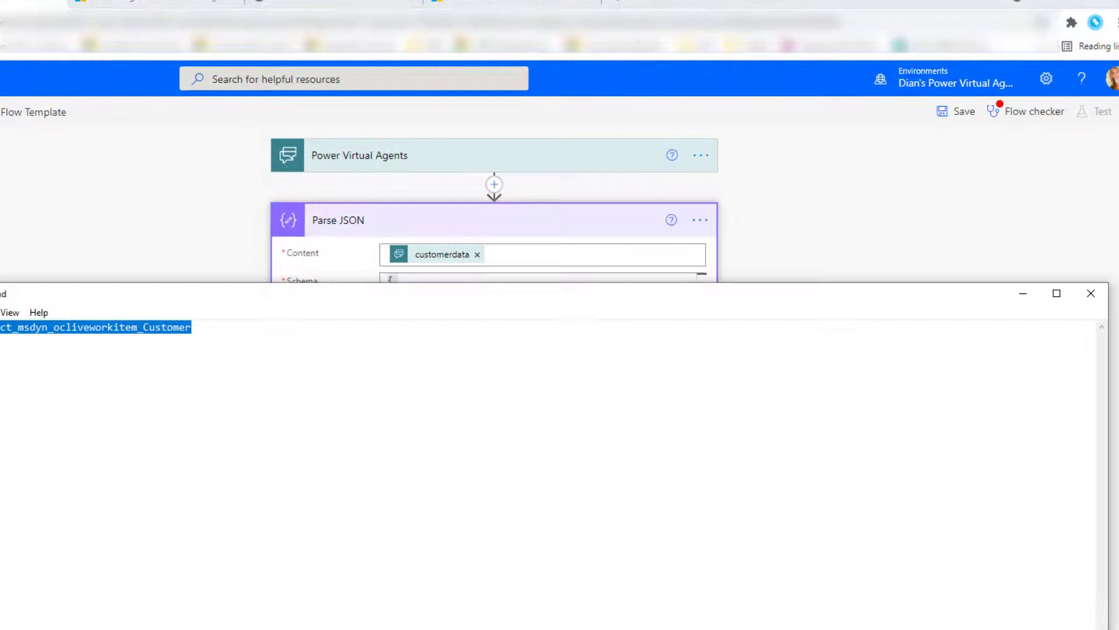
text({     "type": "array",     "items": {         "type": "object",         "properties": {             "RecordId": {                 "type": "string"             },             "PrimaryDisplayValue": {                 "type": "string"             }         },         "required": [             "RecordId",             "PrimaryDisplayValue"         ]     } })
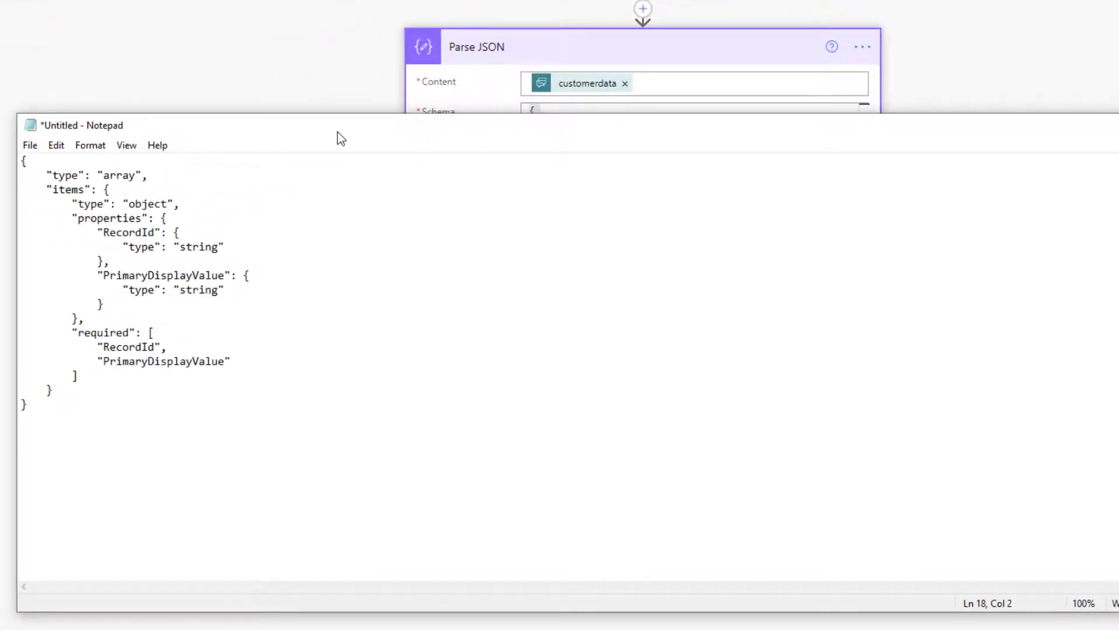
drag(337, 131, 344, 23)
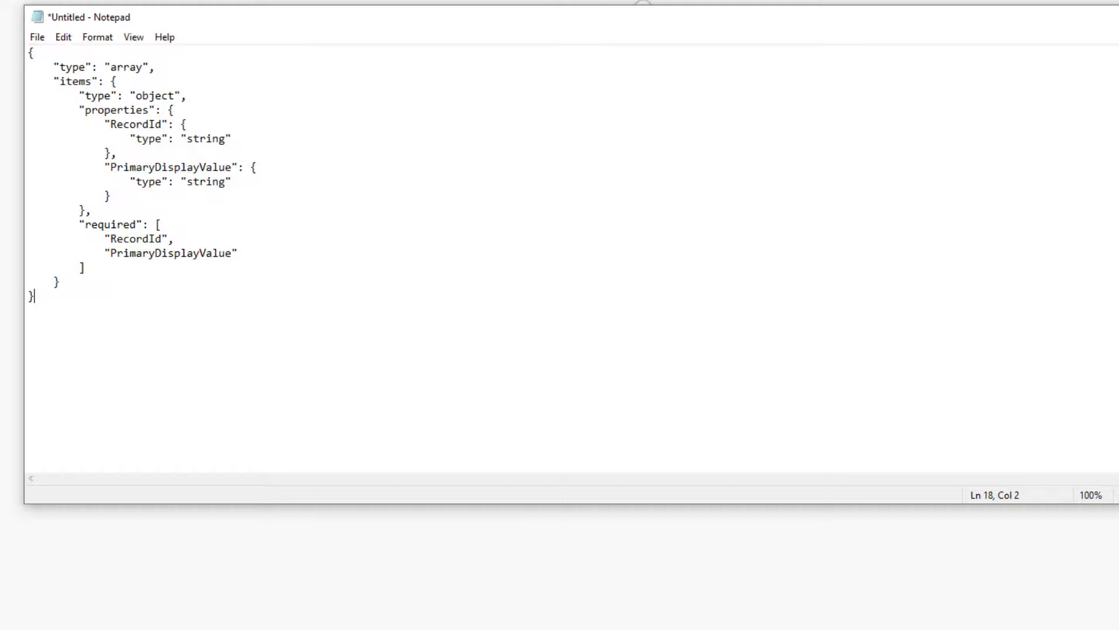
key(alt+Tab)
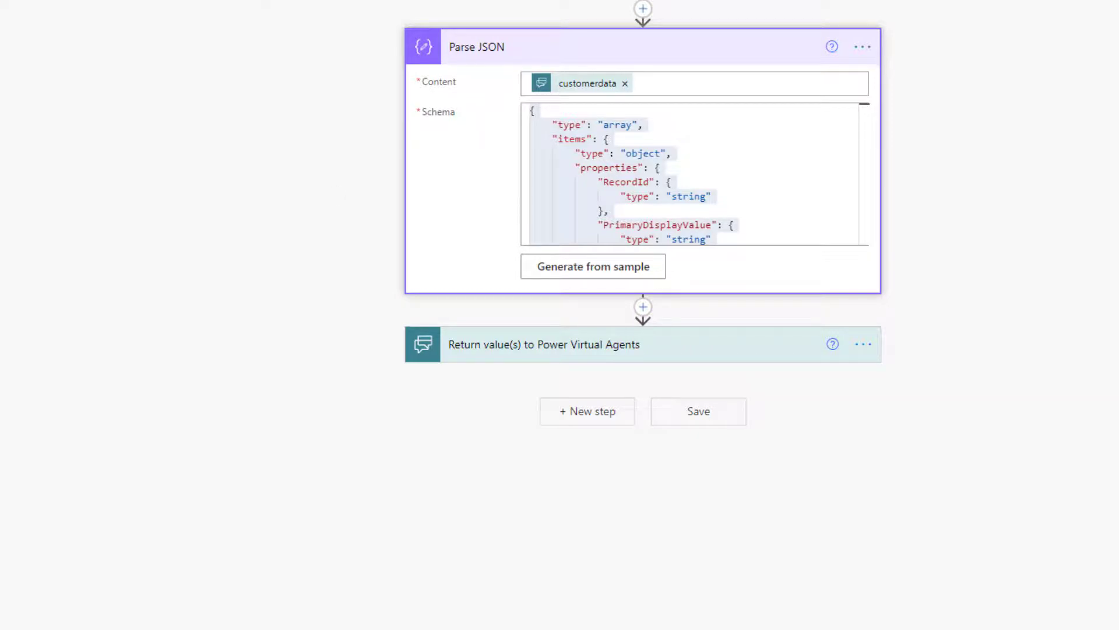
Step: Add a Microsoft Dataverse (legacy) Get row step after Parse JSON and enter 'contact' as the table
click(643, 307)
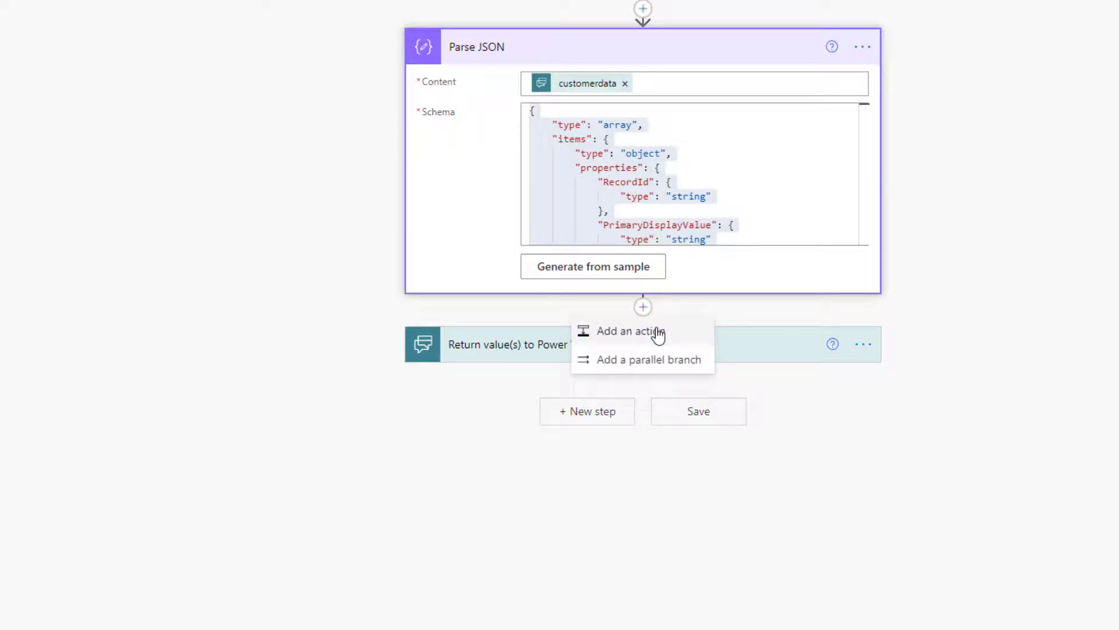
click(630, 331)
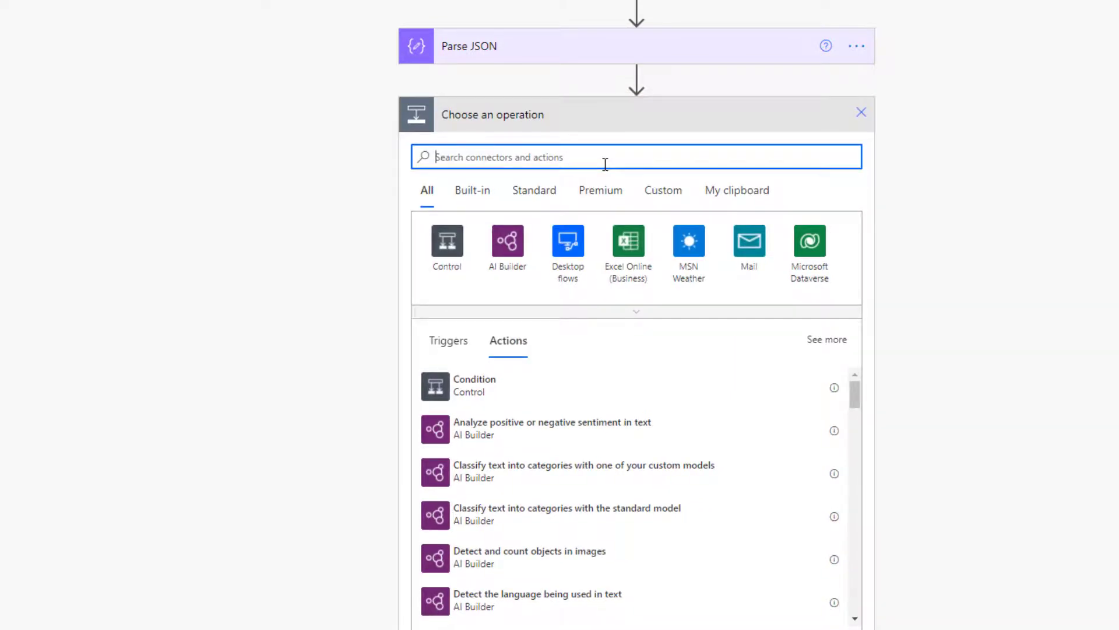
text(get)
text(r)
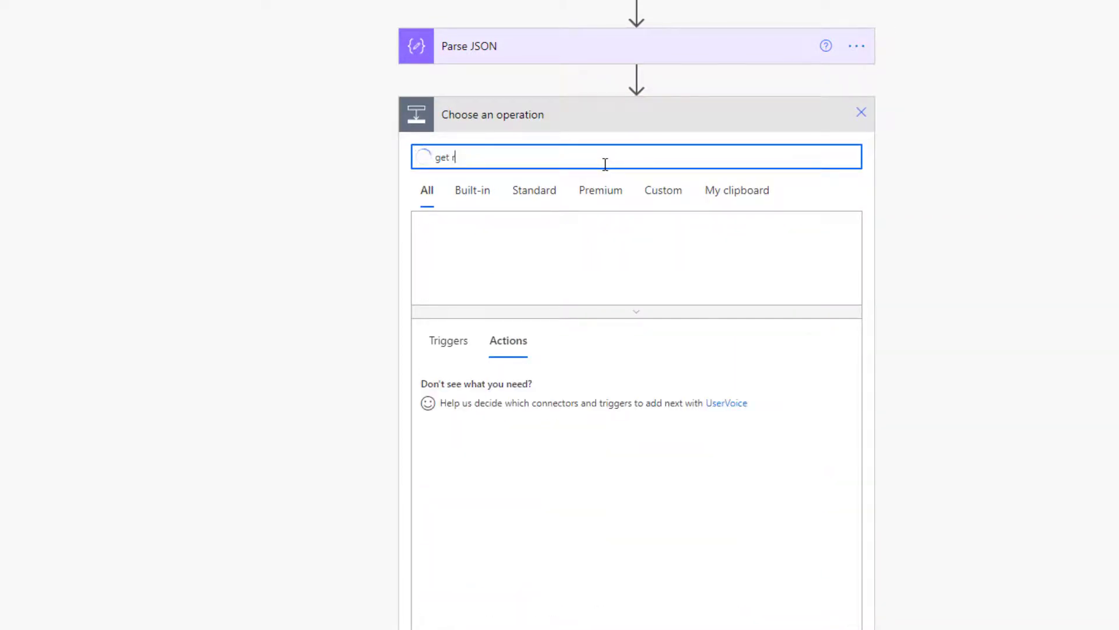
text(ecow)
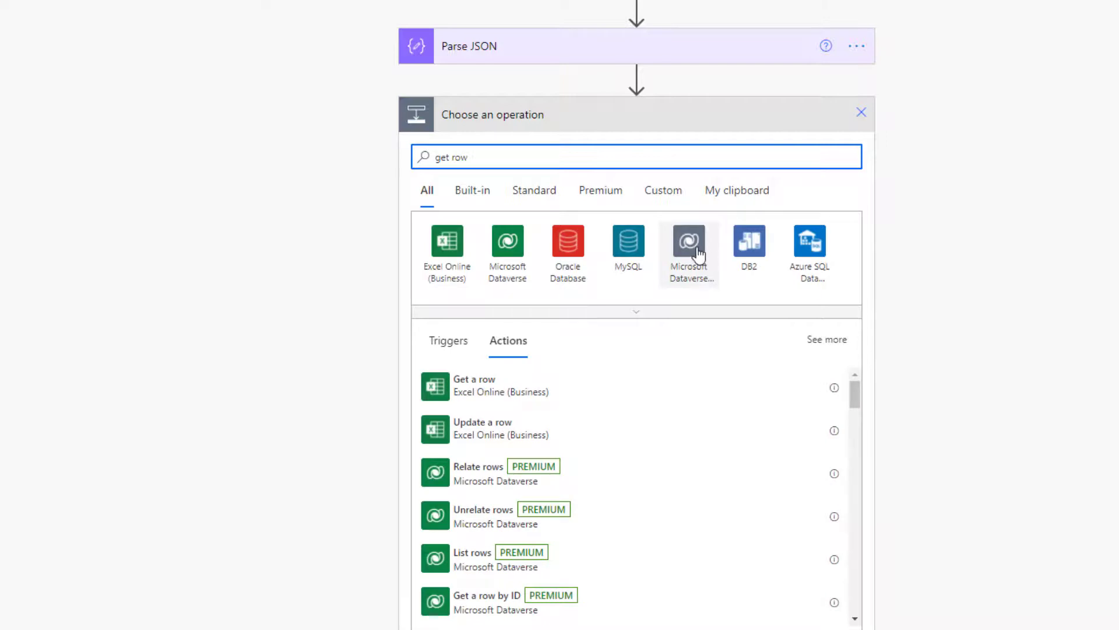
click(698, 255)
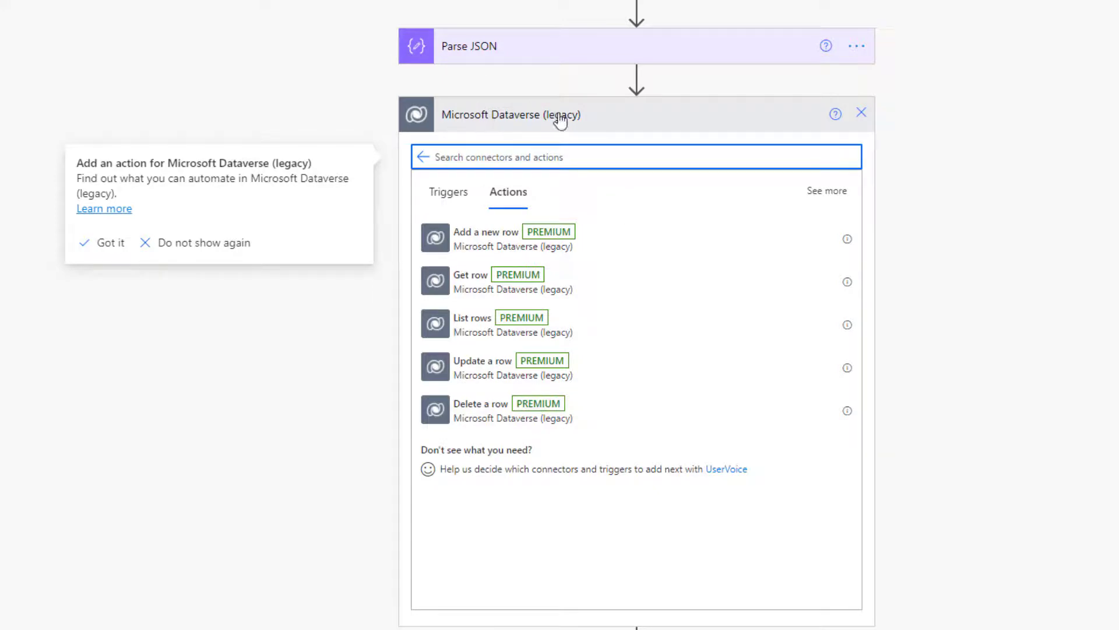
click(488, 291)
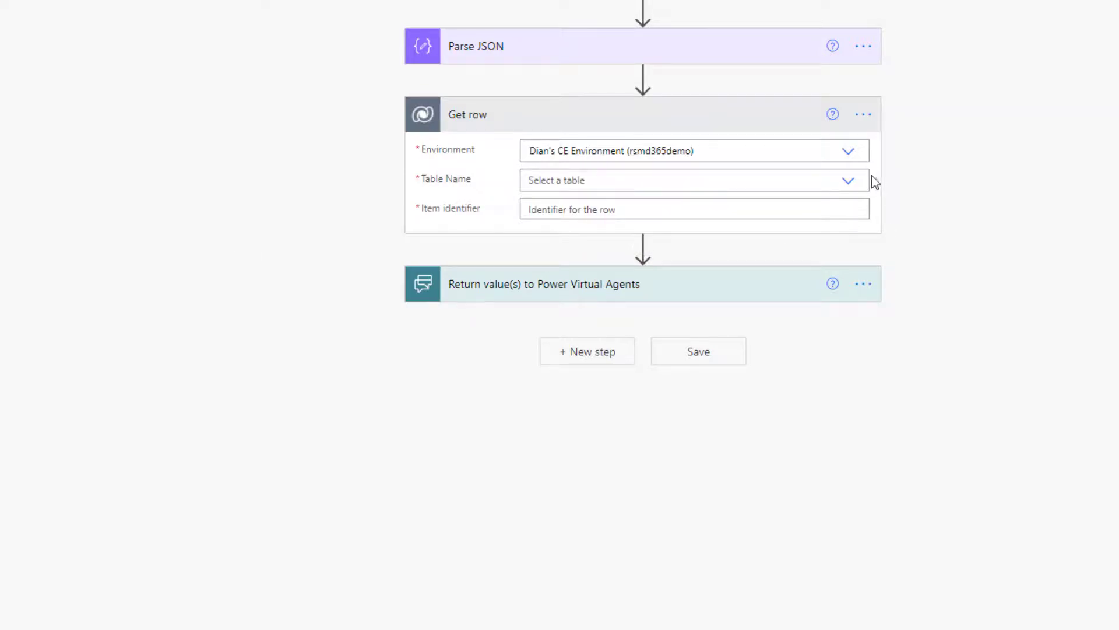
click(791, 182)
text(conta)
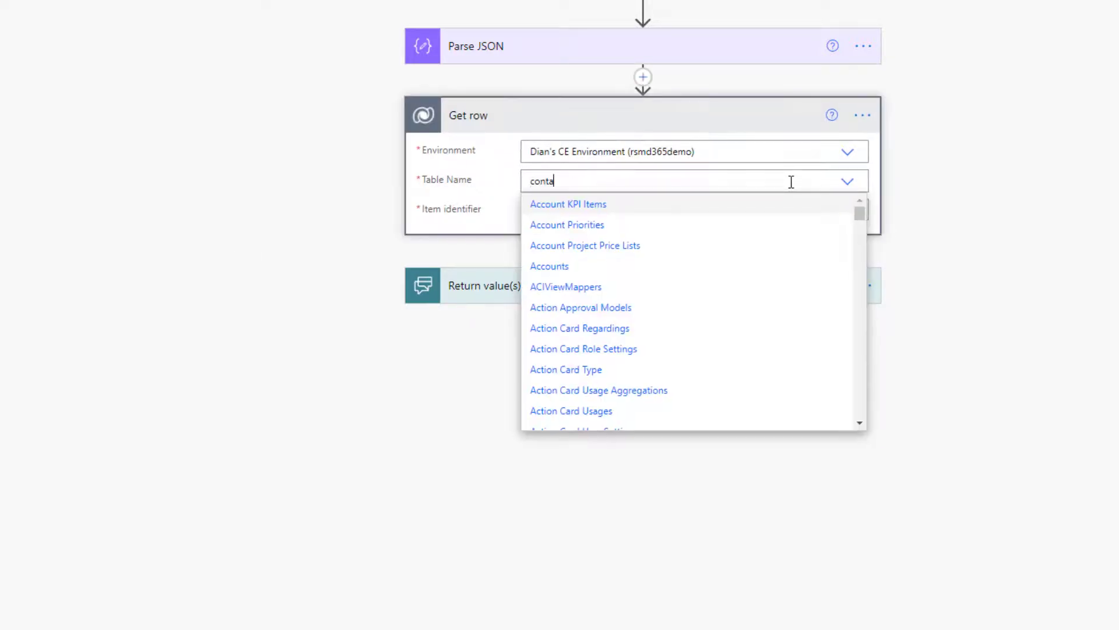
text(ct)
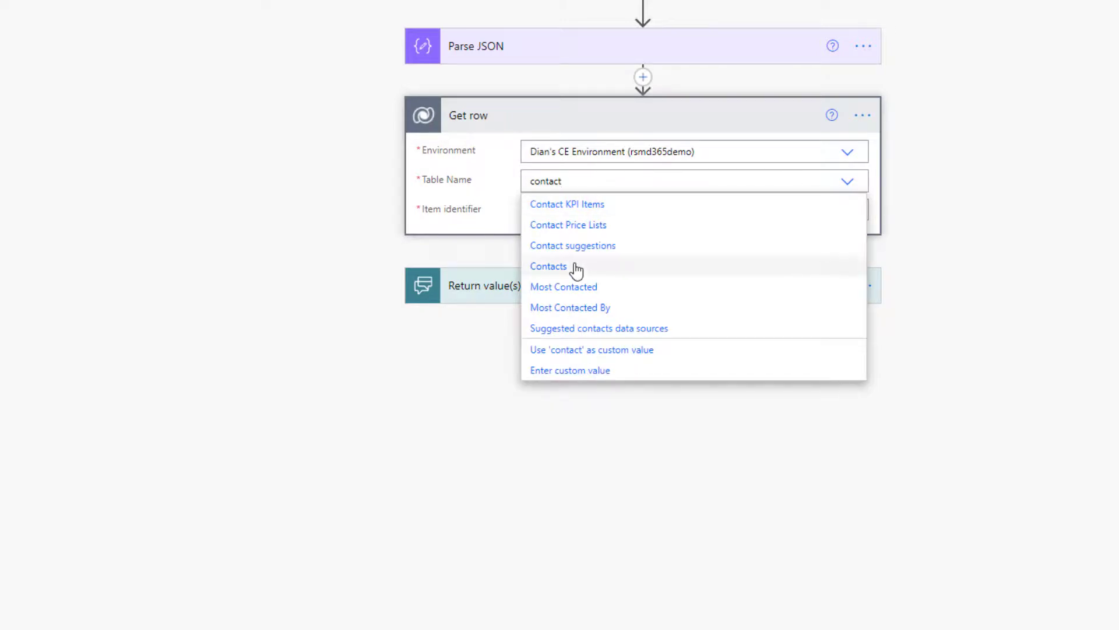
Step: Set Get row's table to Contacts and clear the RecordId put into its identifier
click(576, 267)
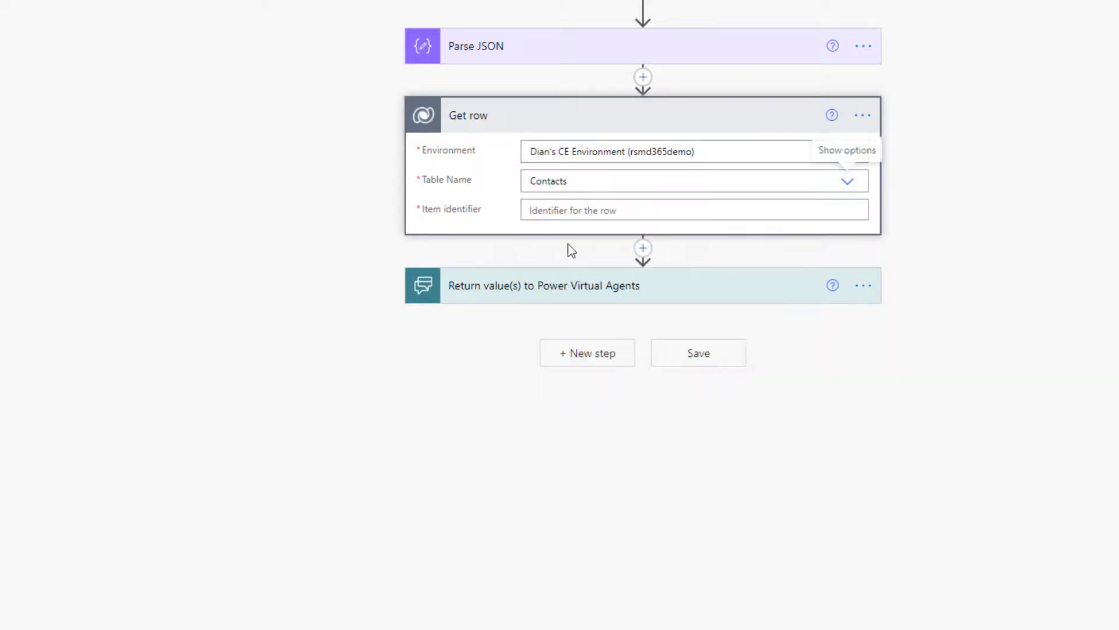
click(550, 213)
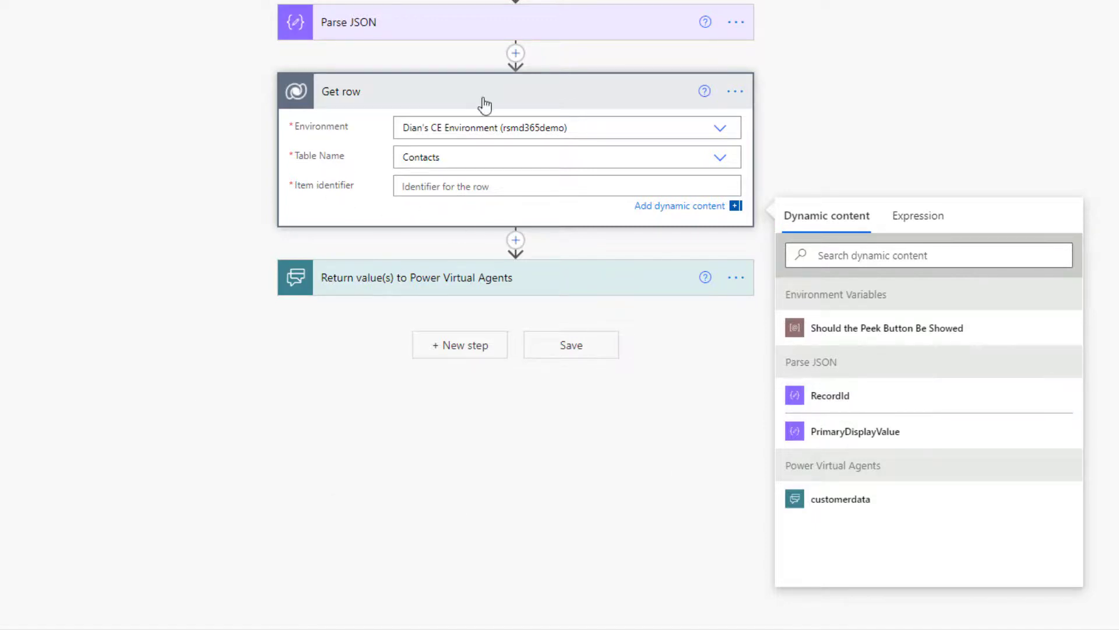
click(844, 401)
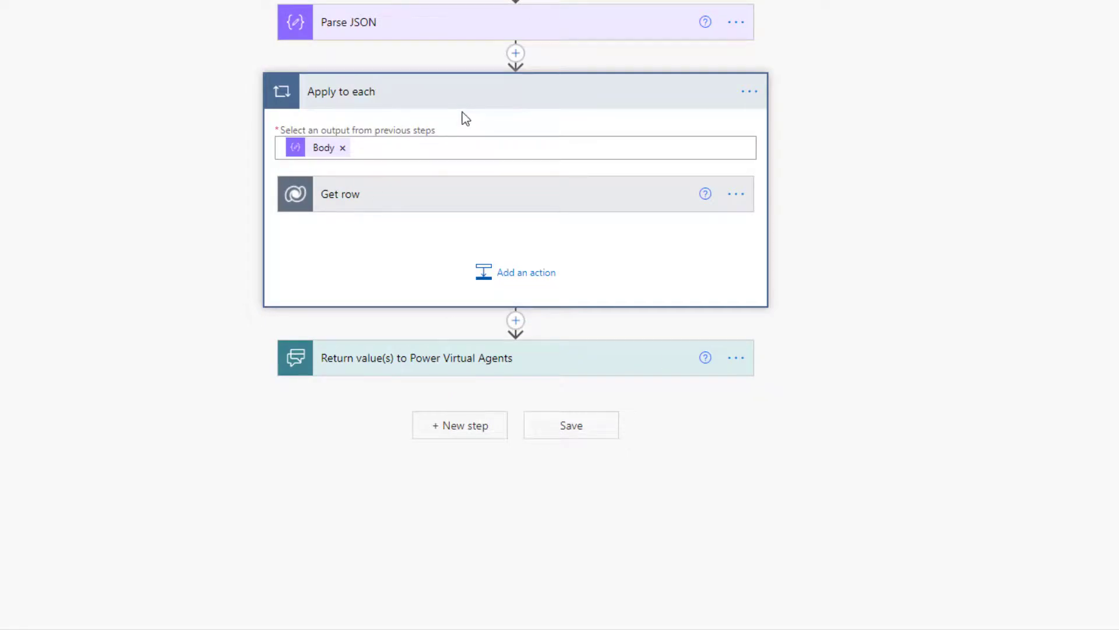
click(585, 198)
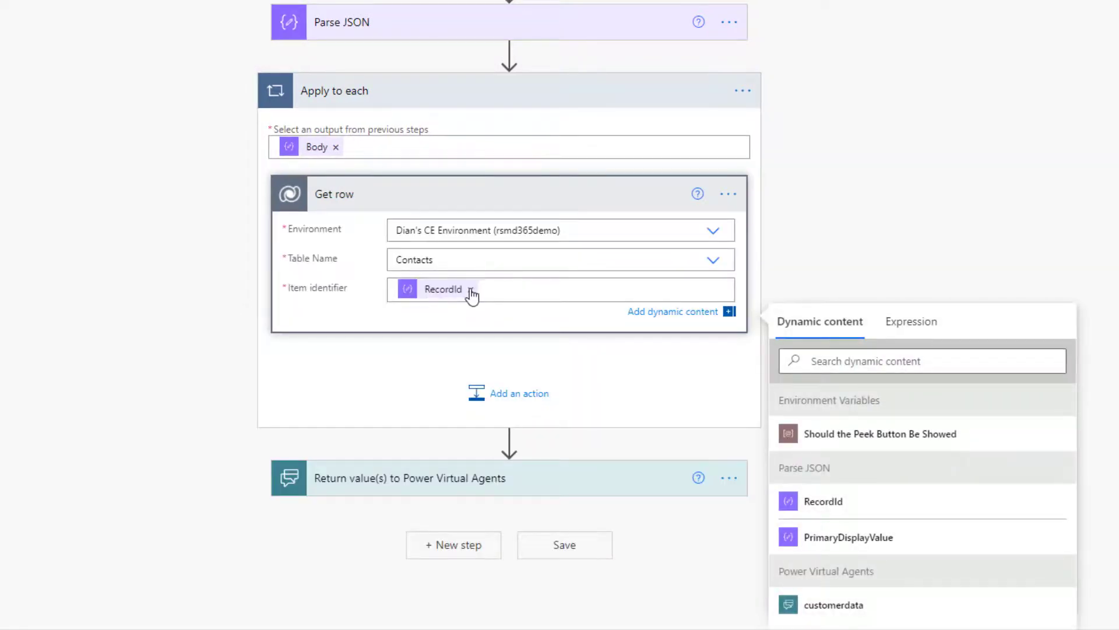
click(471, 289)
drag(635, 199, 600, 66)
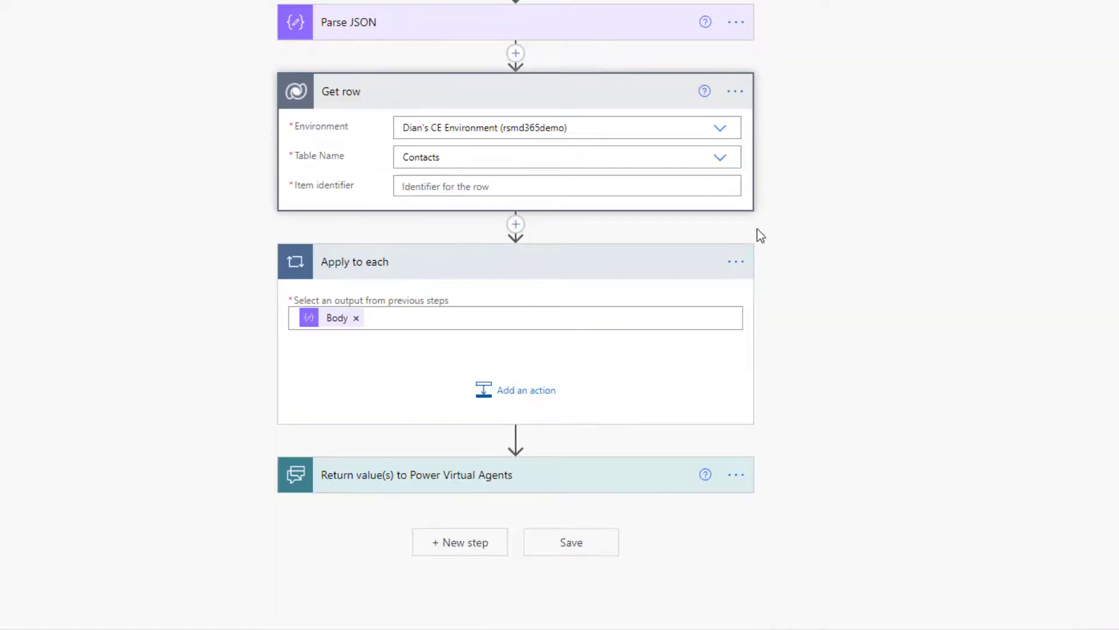
Step: Delete the auto-created Apply to each loop so Get row follows Parse JSON directly
click(732, 271)
click(797, 470)
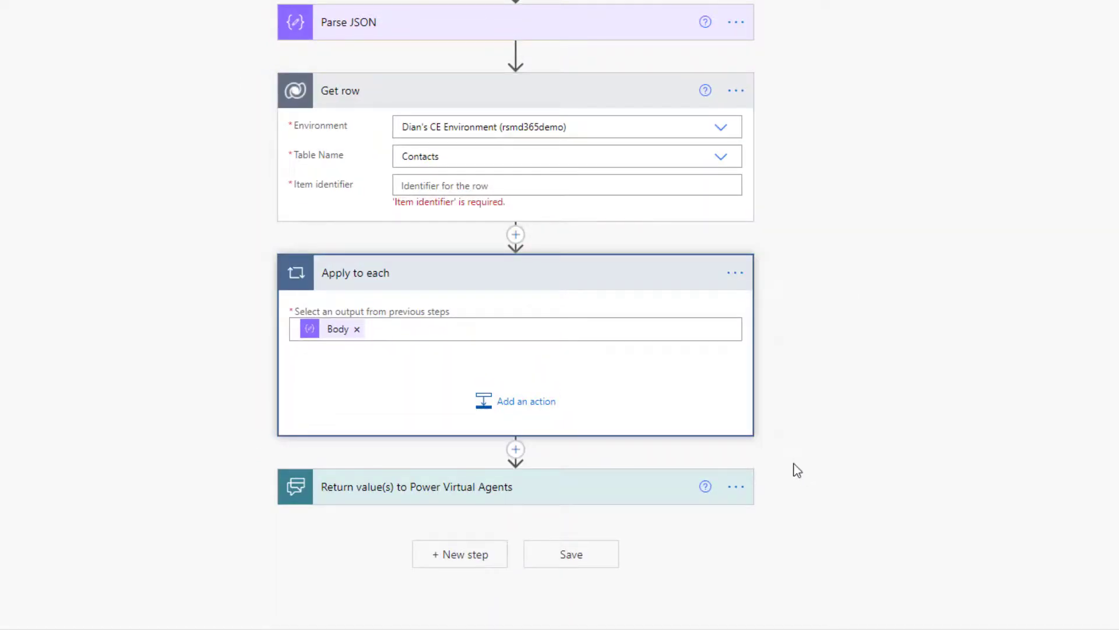
click(425, 279)
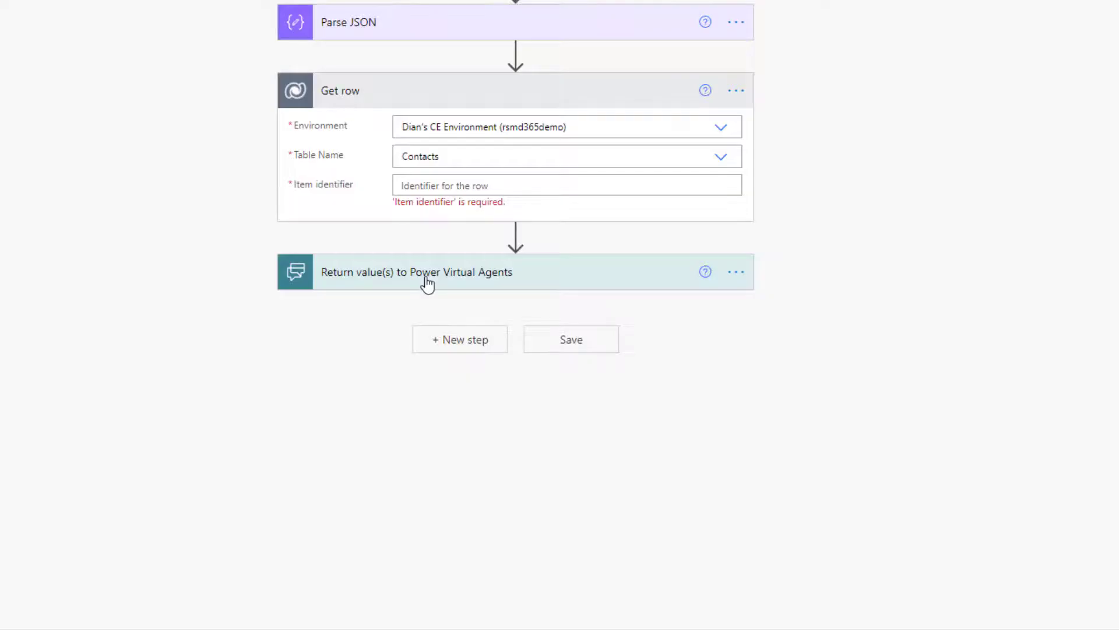
click(433, 186)
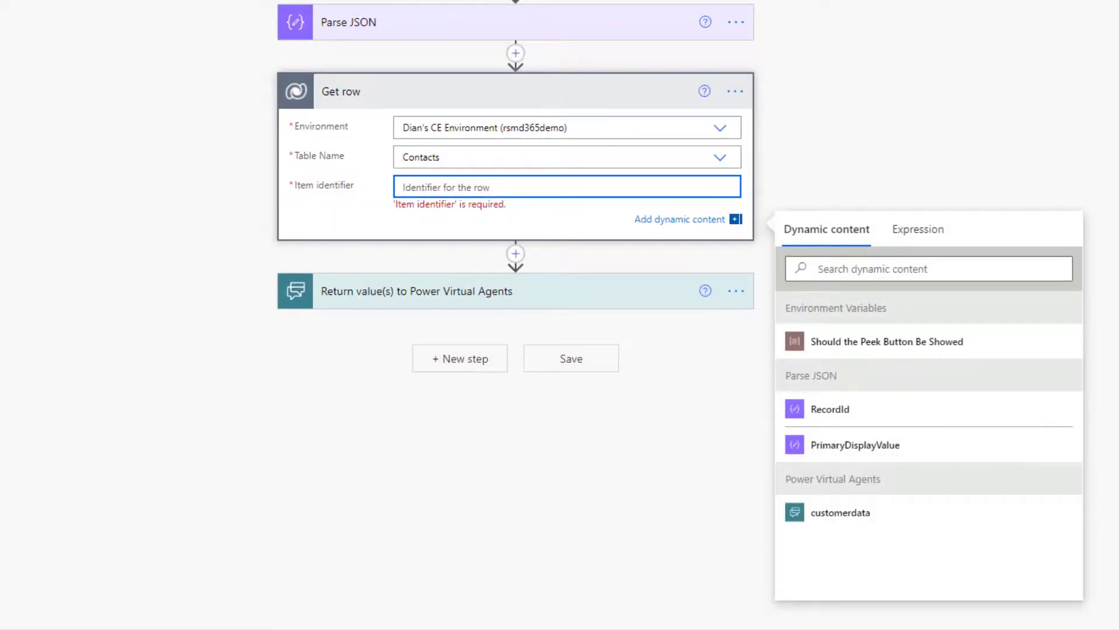
Step: Enter the expression body('Parse_JSON')[0]['RecordId'] as the Get row item identifier
click(926, 232)
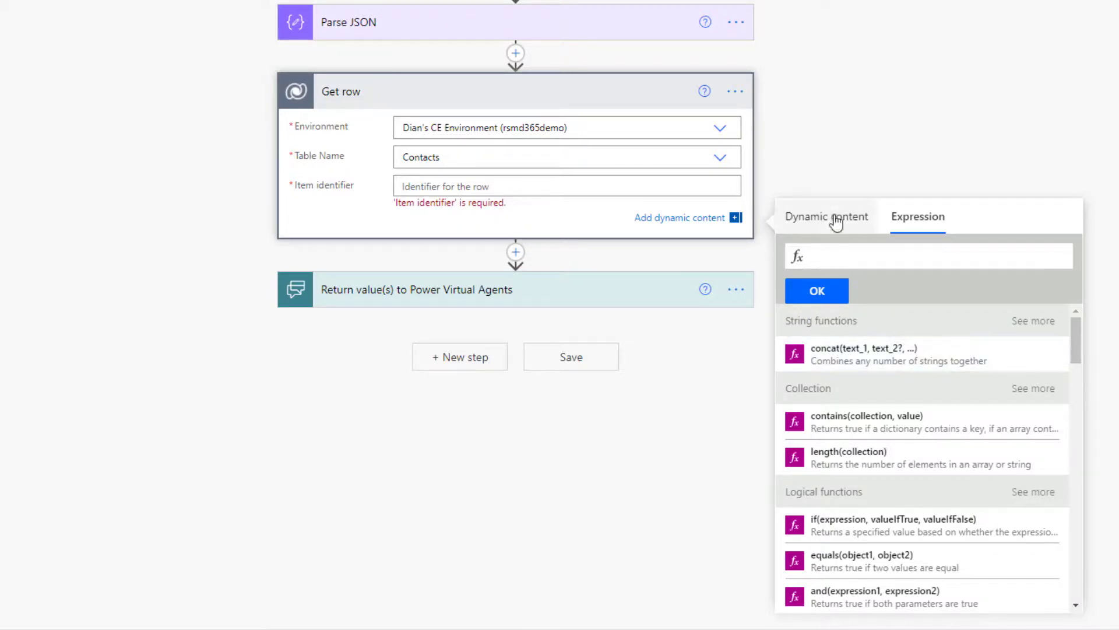
text(body('Parse_JSON')[0]['RecordId'])
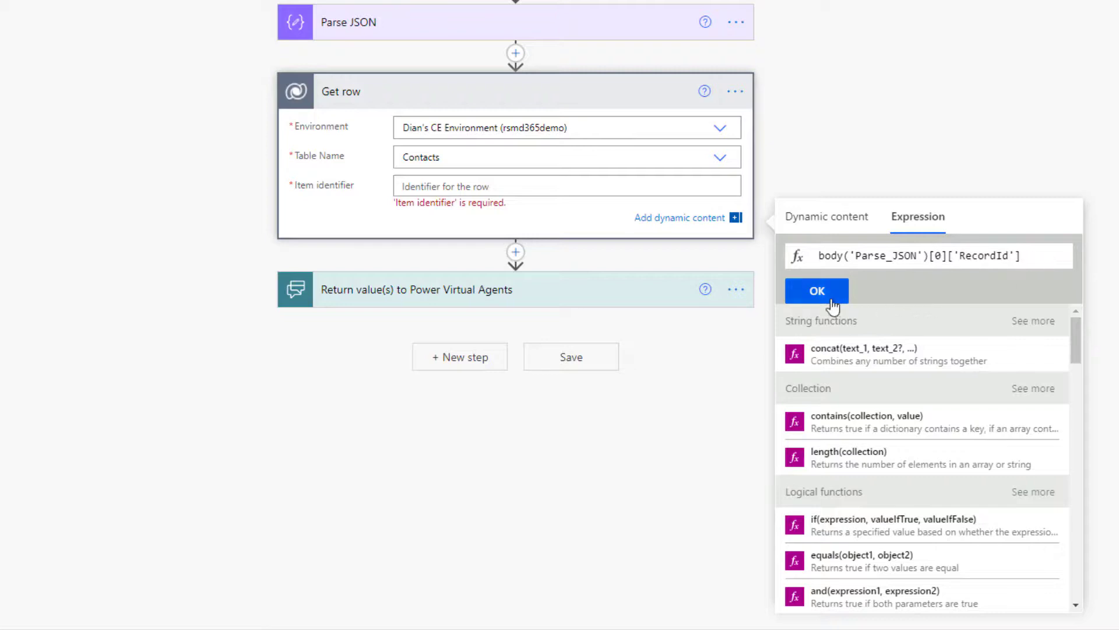
click(817, 291)
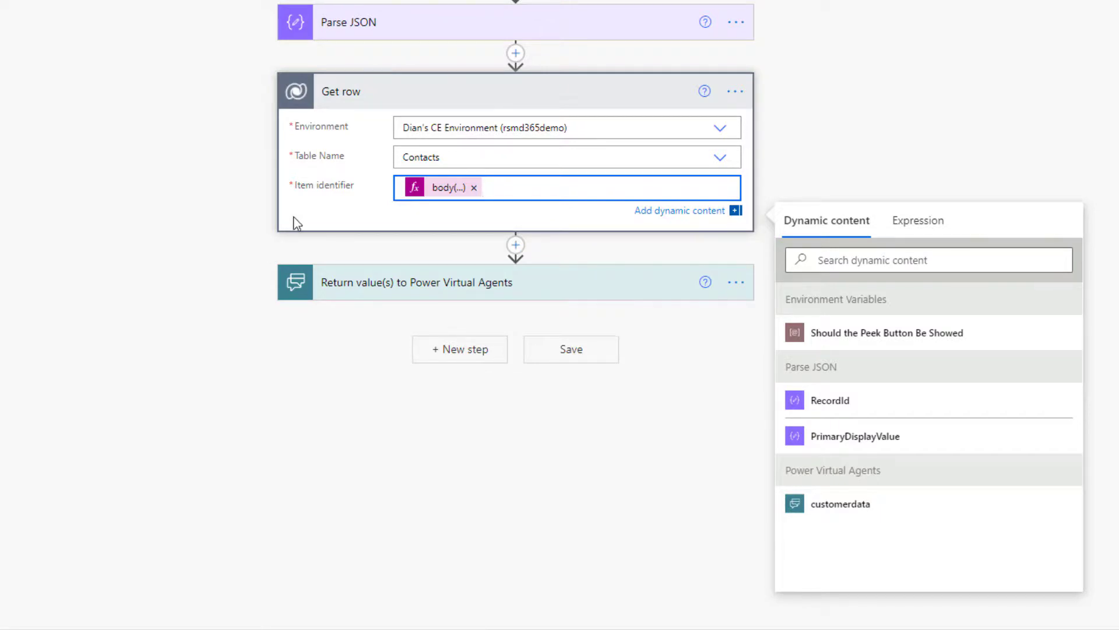
Step: Add a Text output titled 'Contact First Name' to the return-values step
click(447, 286)
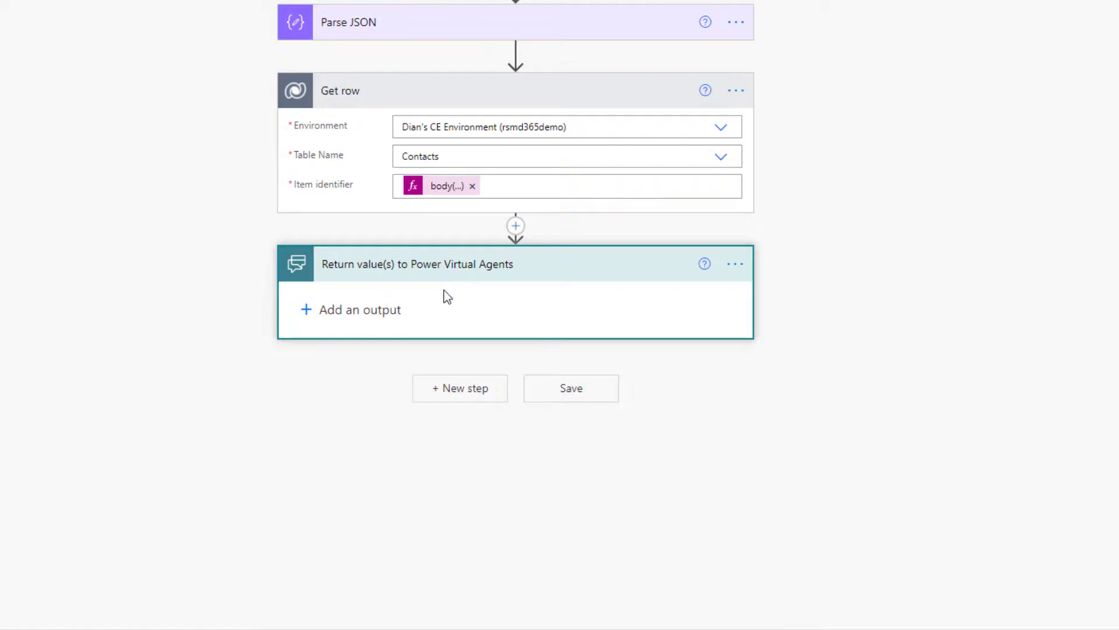
click(381, 307)
click(335, 338)
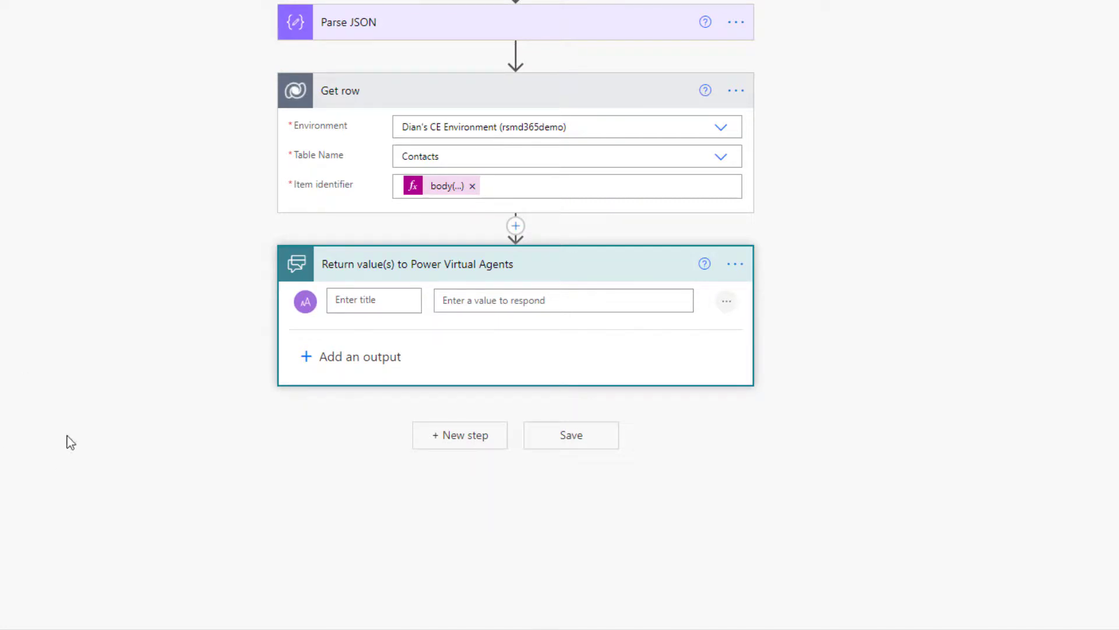
text(Contact First Name)
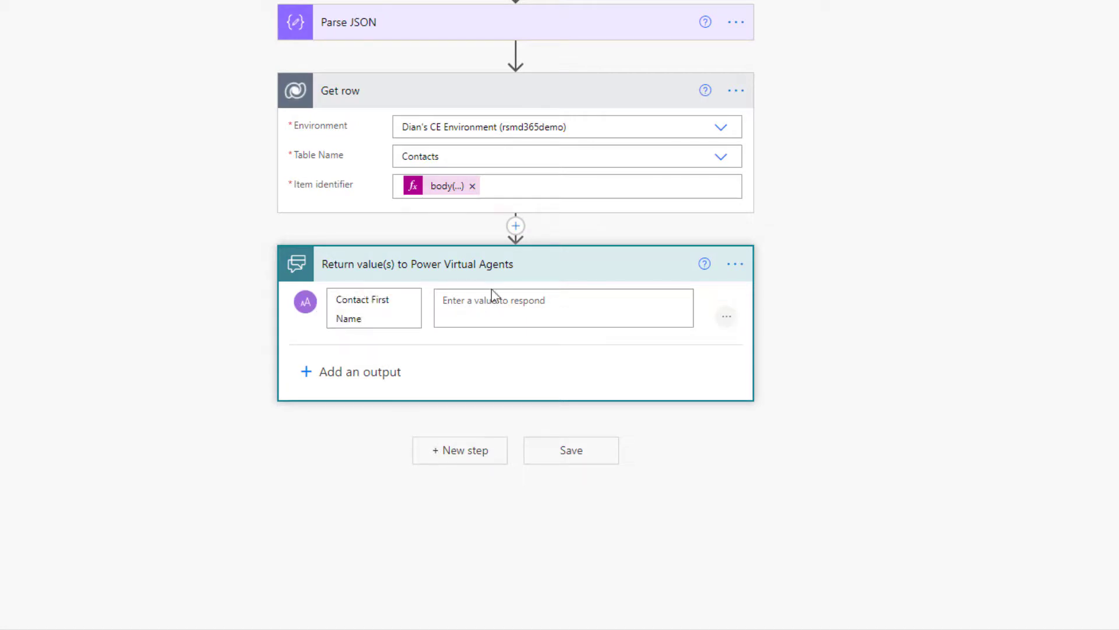
Step: Fill the Contact First Name output with the Get row First Name value
click(499, 299)
click(938, 372)
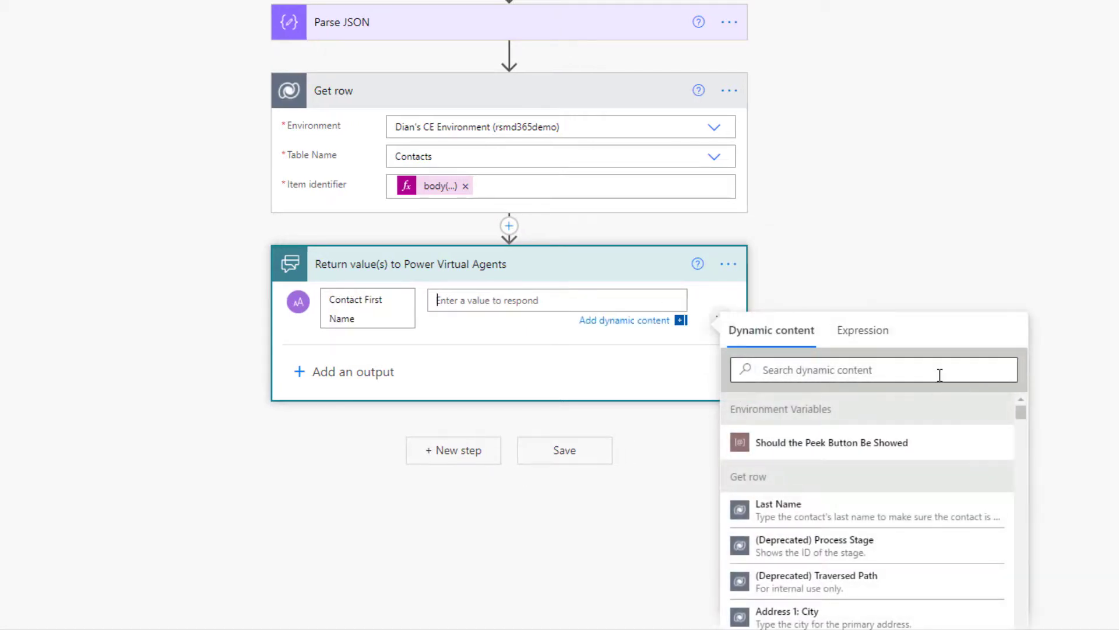
text(first name)
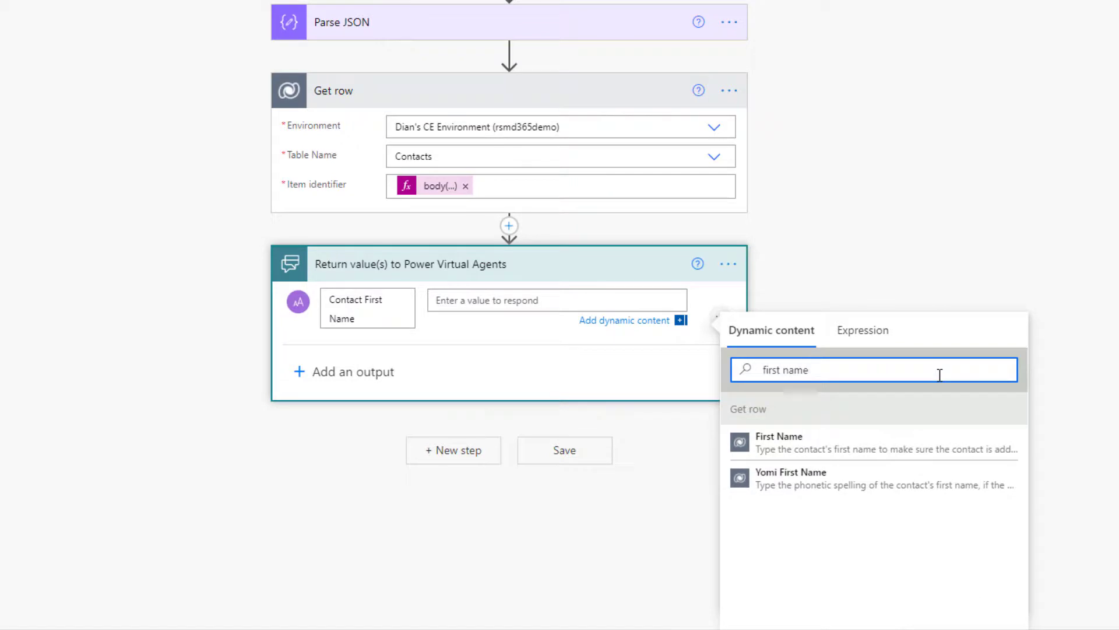
click(764, 446)
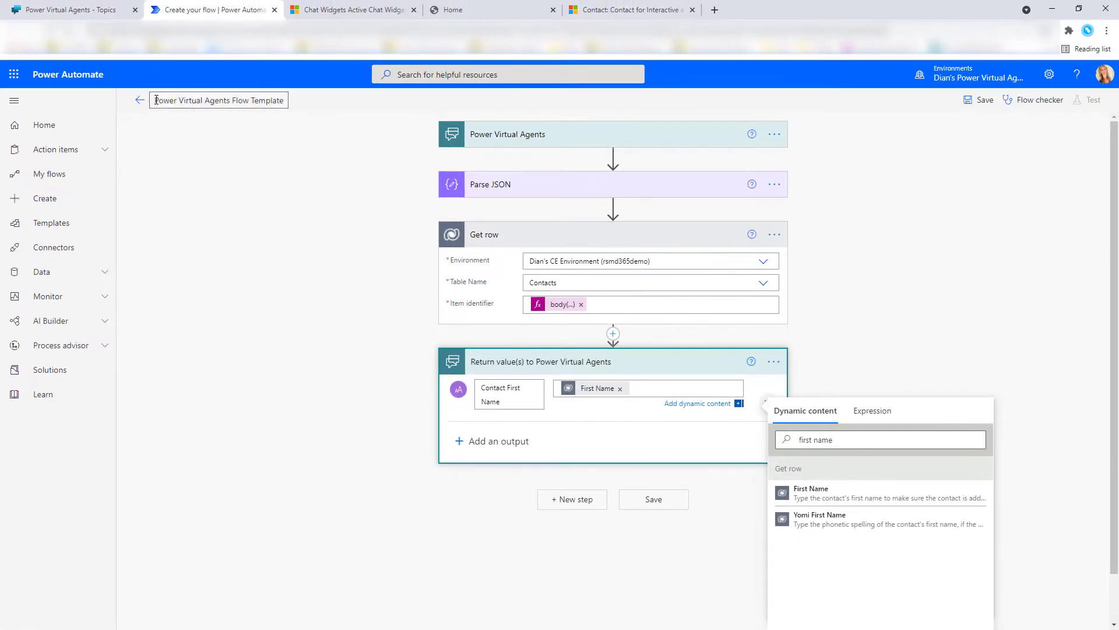
Step: Replace the flow title with 'Power Virtual Agents - Pass pre-chat survey customer data'
drag(156, 100, 286, 103)
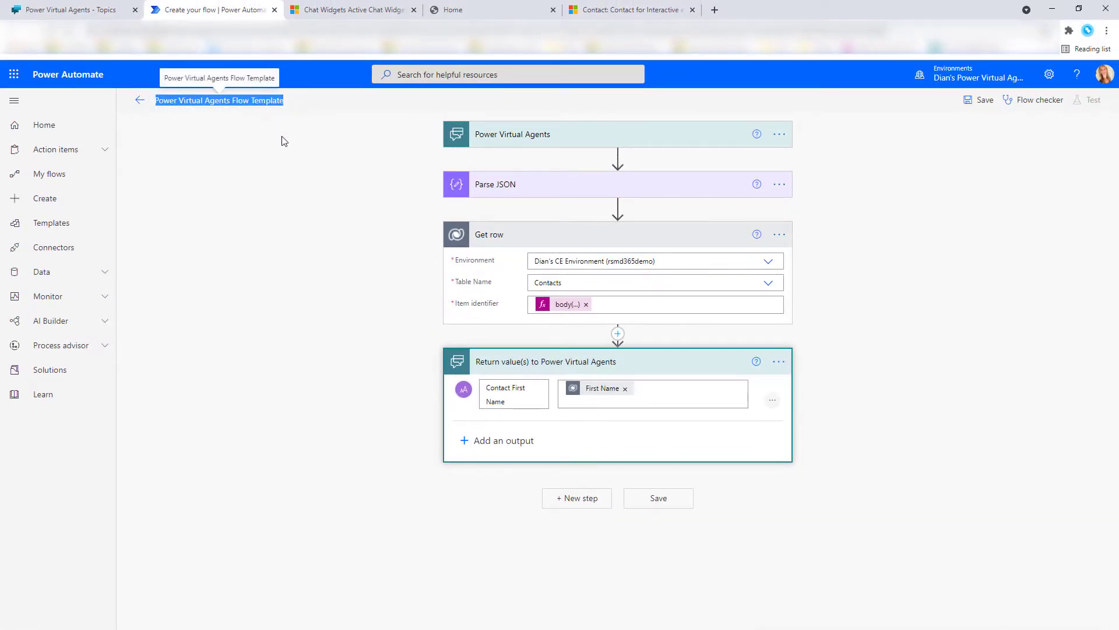
key(alt+Tab)
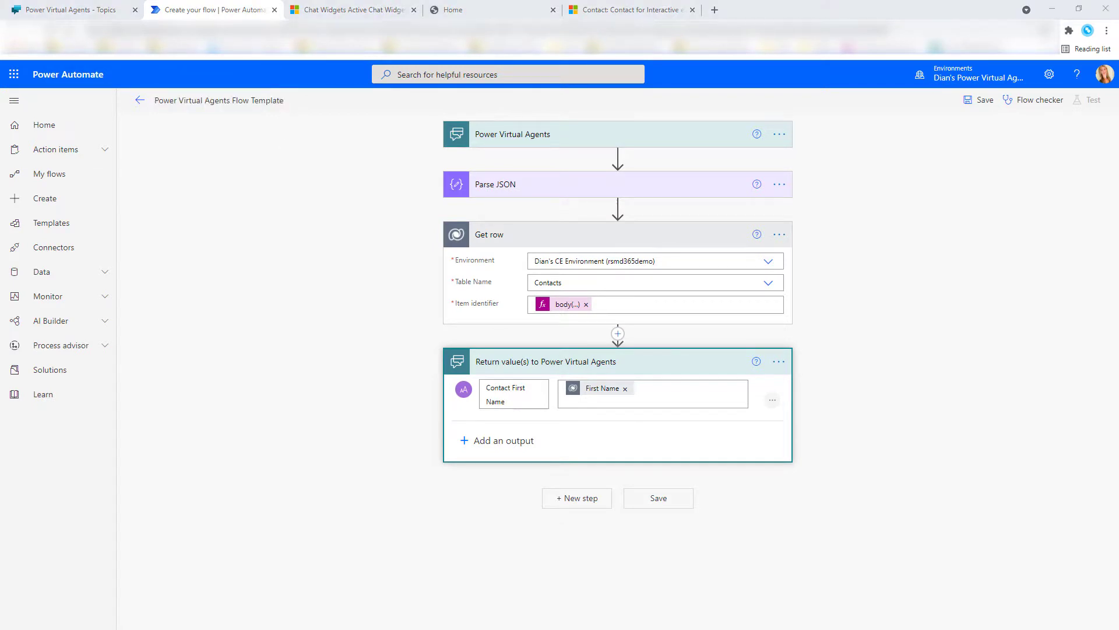
key(alt+Tab)
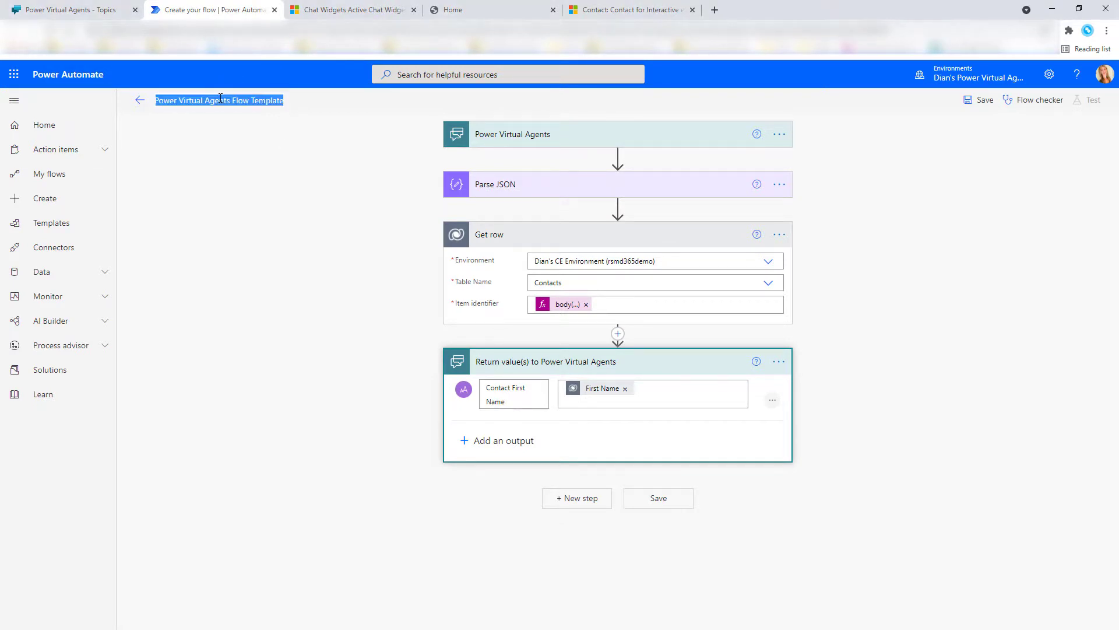
text(Power Virtual Agents - Pass pre-chat survey customer data)
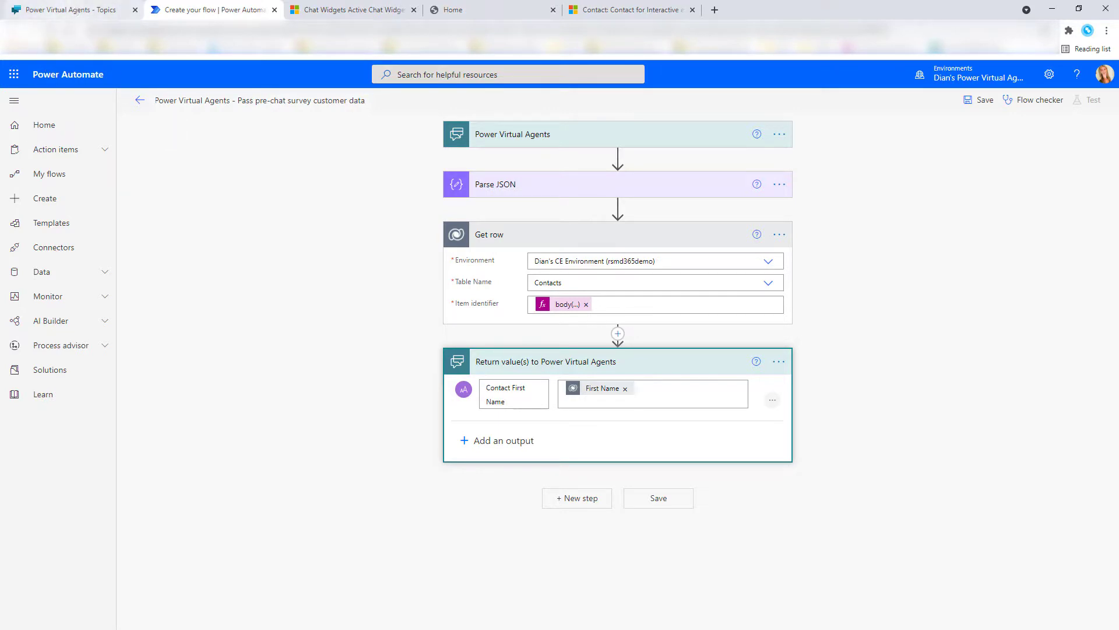
Step: Delete the old Hello message node and the old flow action node from the topic
click(80, 9)
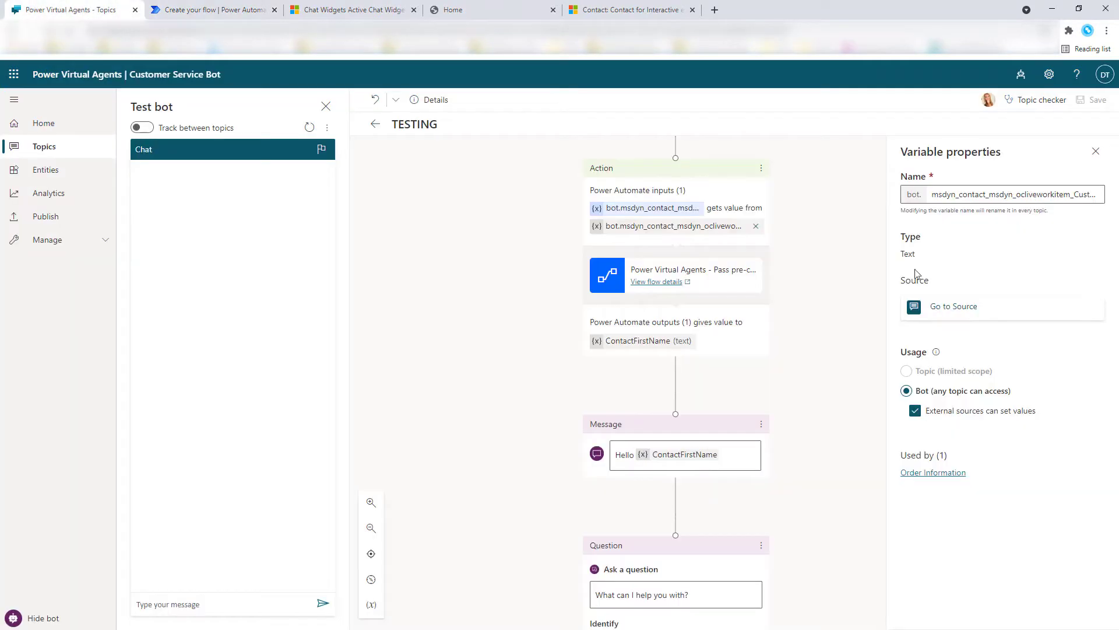
scroll(706, 386, up, 4)
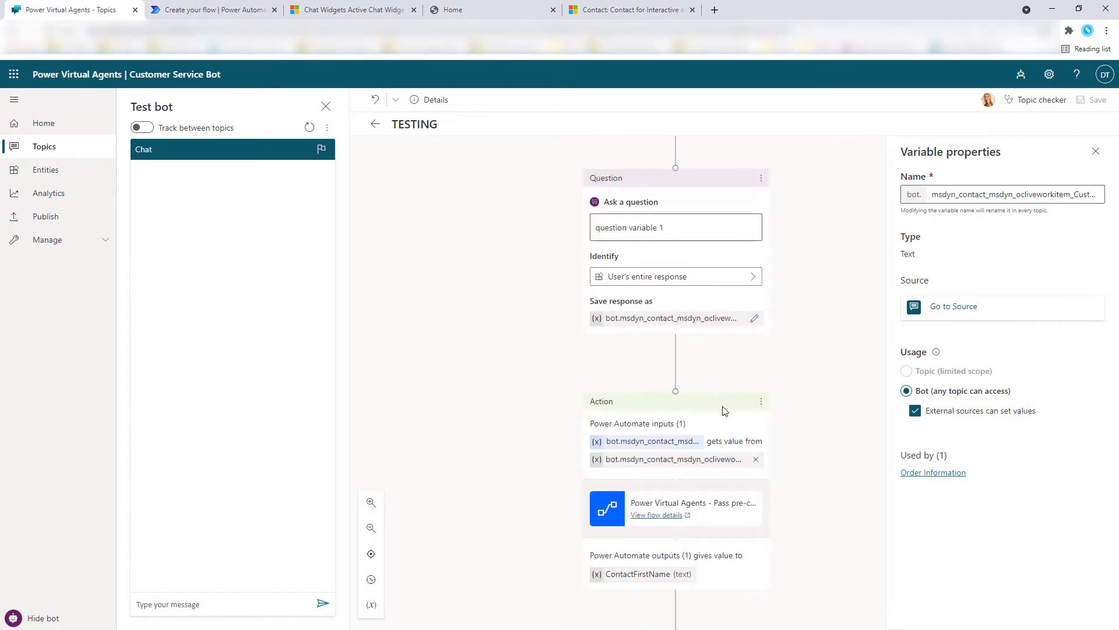
scroll(710, 415, down, 3)
click(761, 482)
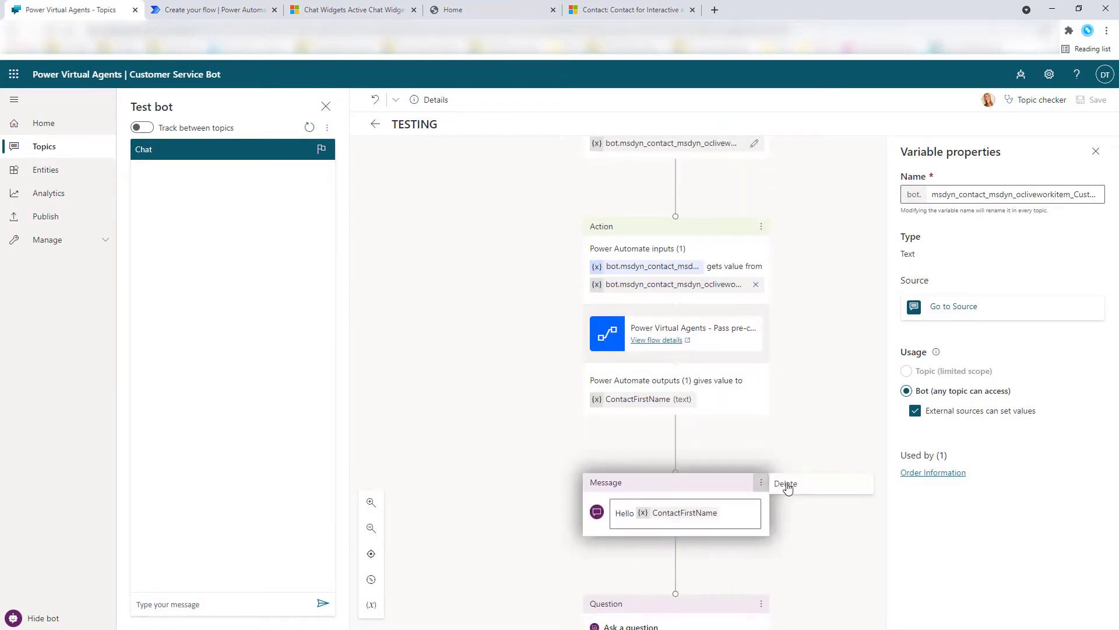
click(786, 483)
click(761, 226)
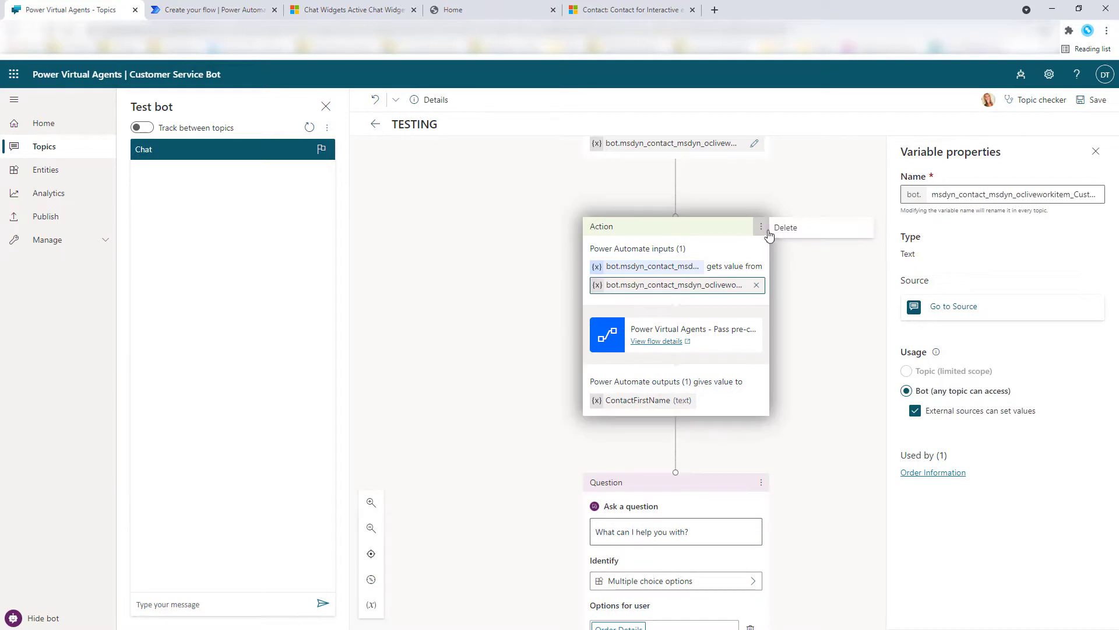
click(786, 227)
Step: Insert a call to the 'Pass pre-chat survey customer data' flow between the two questions
scroll(744, 291, down, 3)
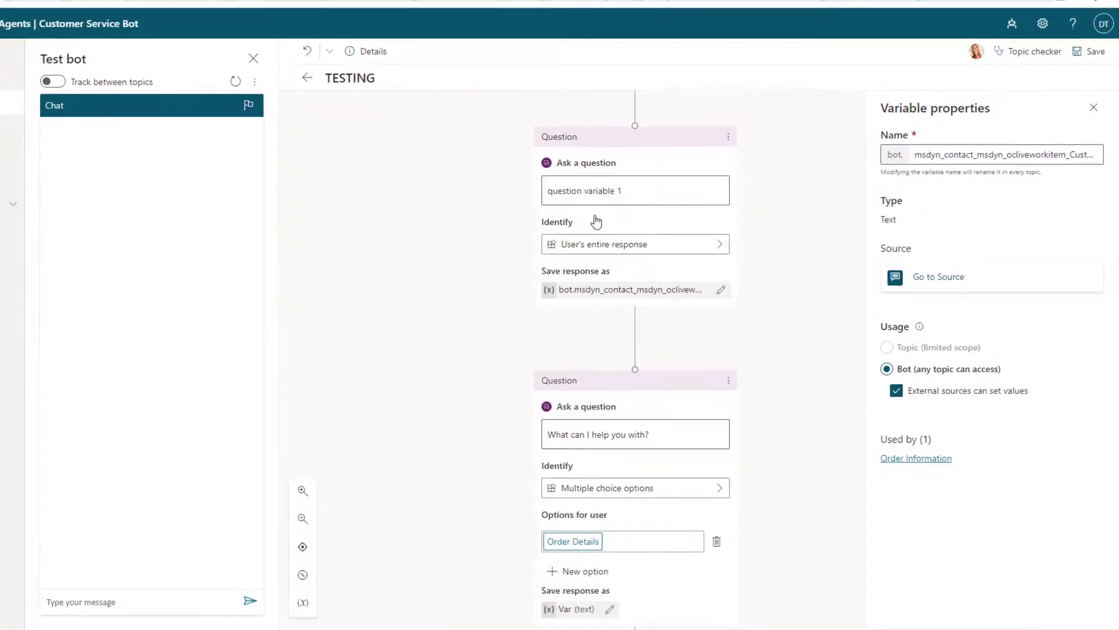
mouse_move(638, 331)
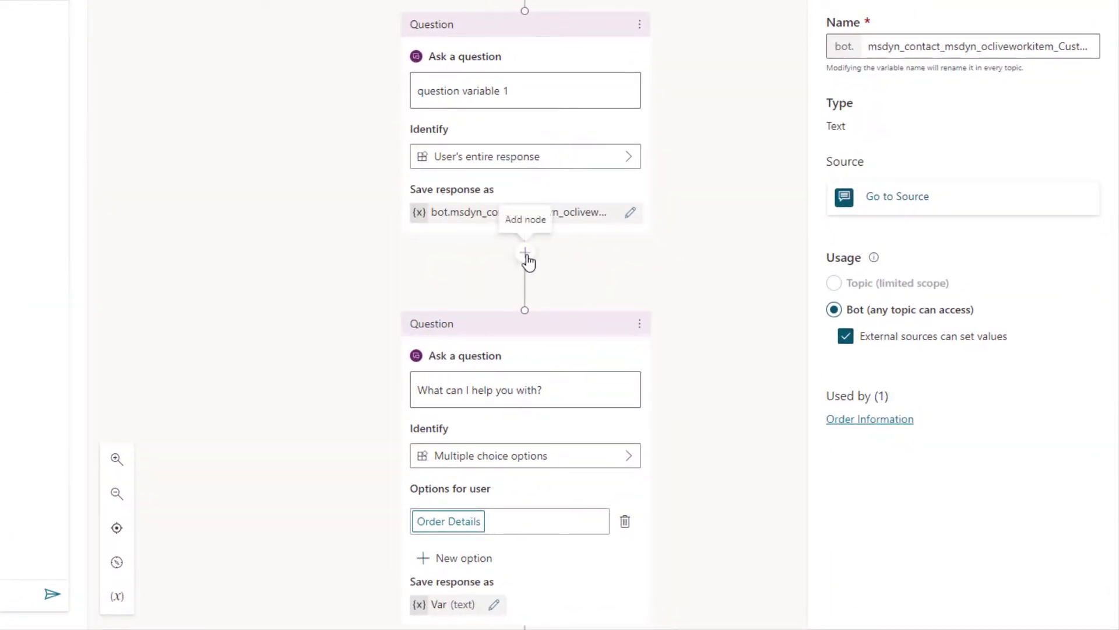
click(526, 256)
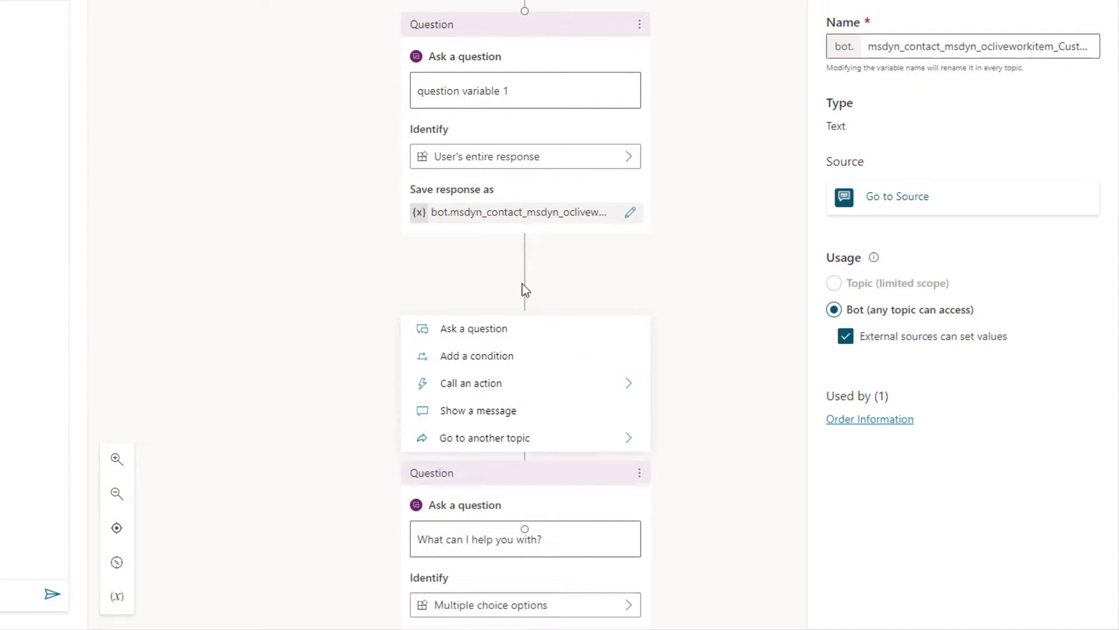
click(486, 384)
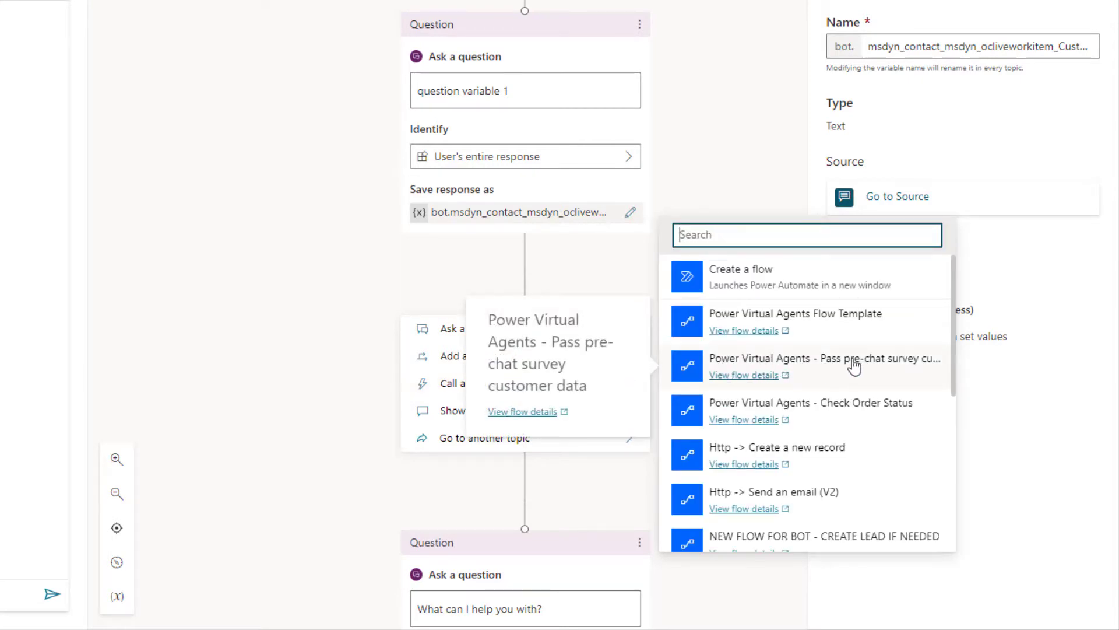
click(859, 359)
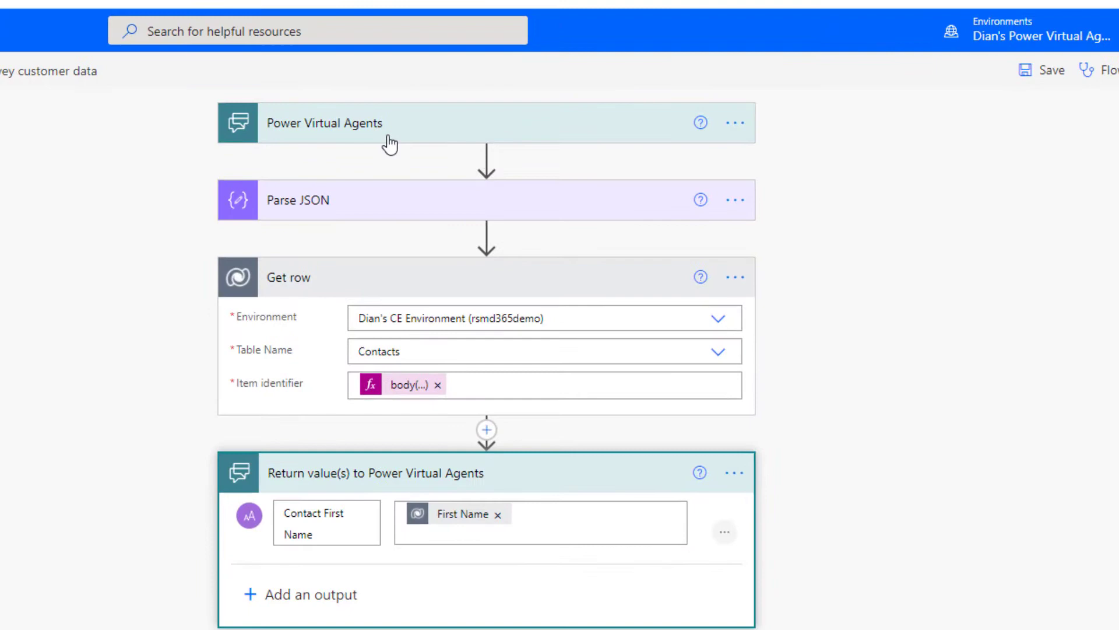
Step: Map the flow's customerdata input to bot.msdyn_contact_msdyn_ocliveworkitem_Customer after checking the trigger's expected input
click(387, 140)
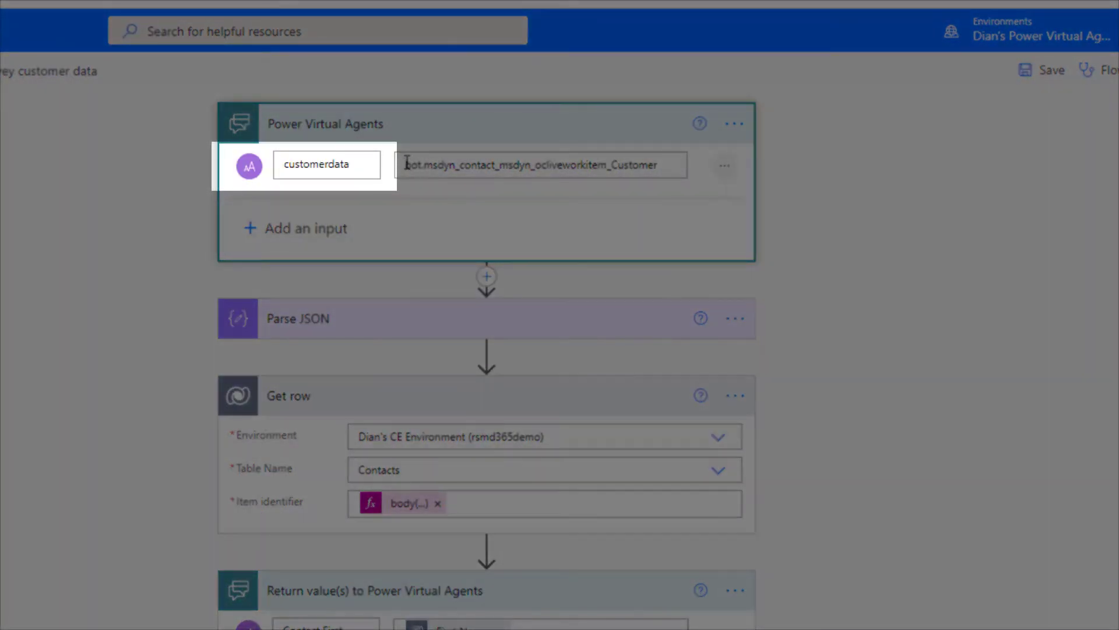
drag(407, 163, 698, 172)
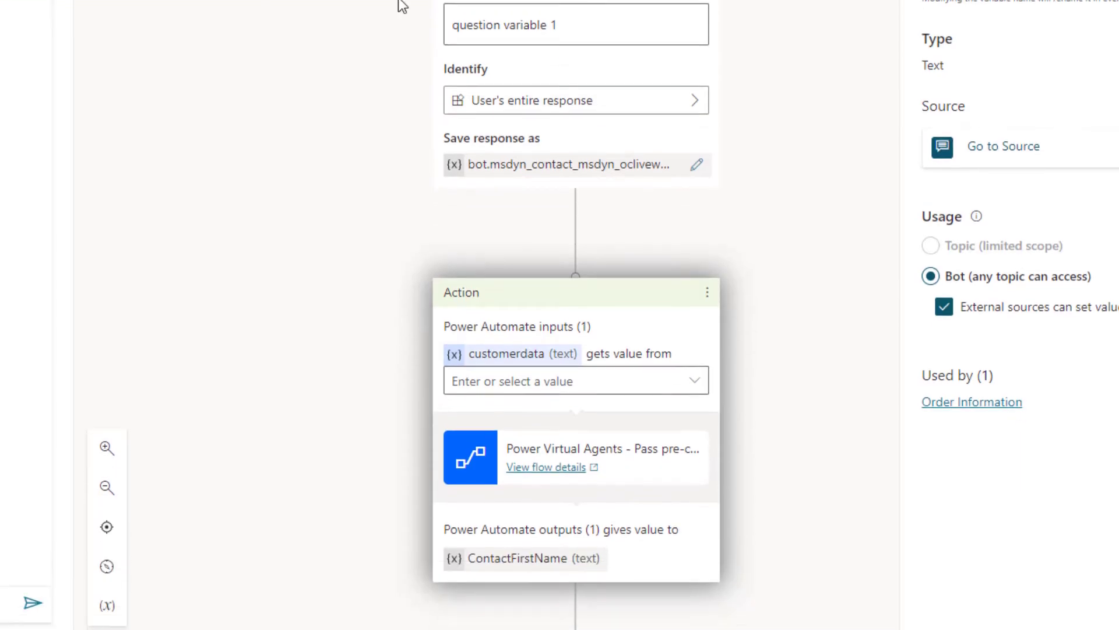
click(694, 366)
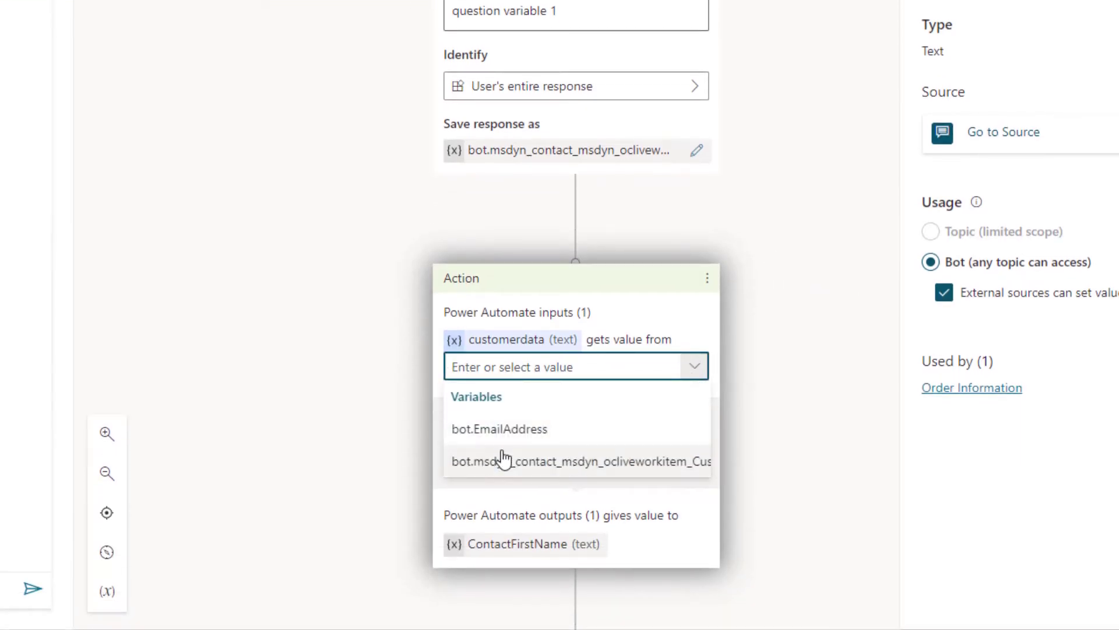
click(477, 467)
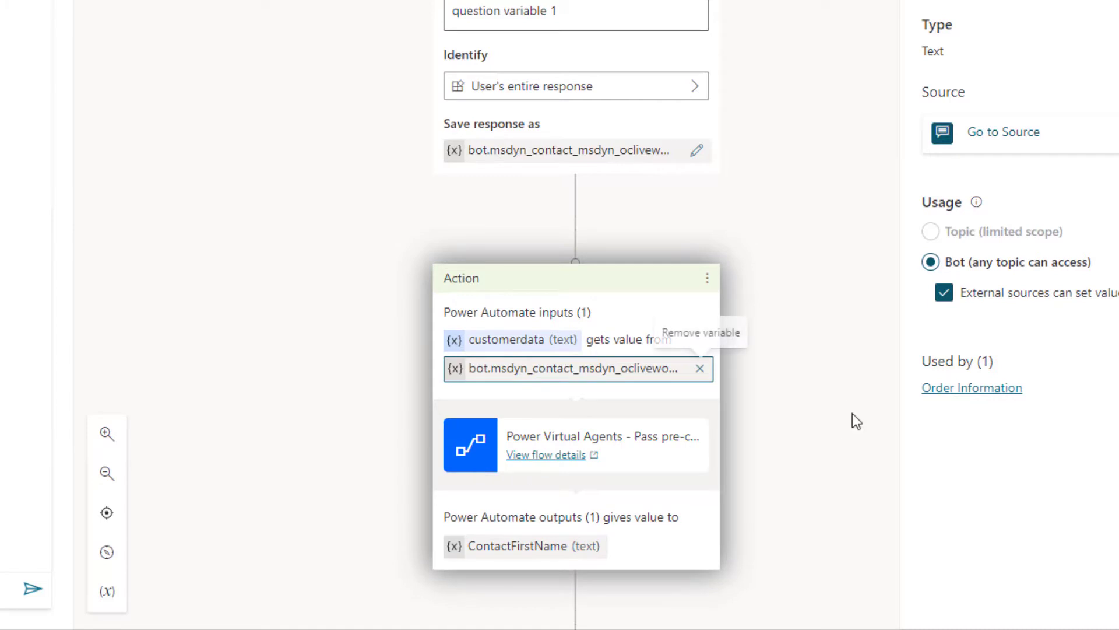
scroll(845, 397, down, 6)
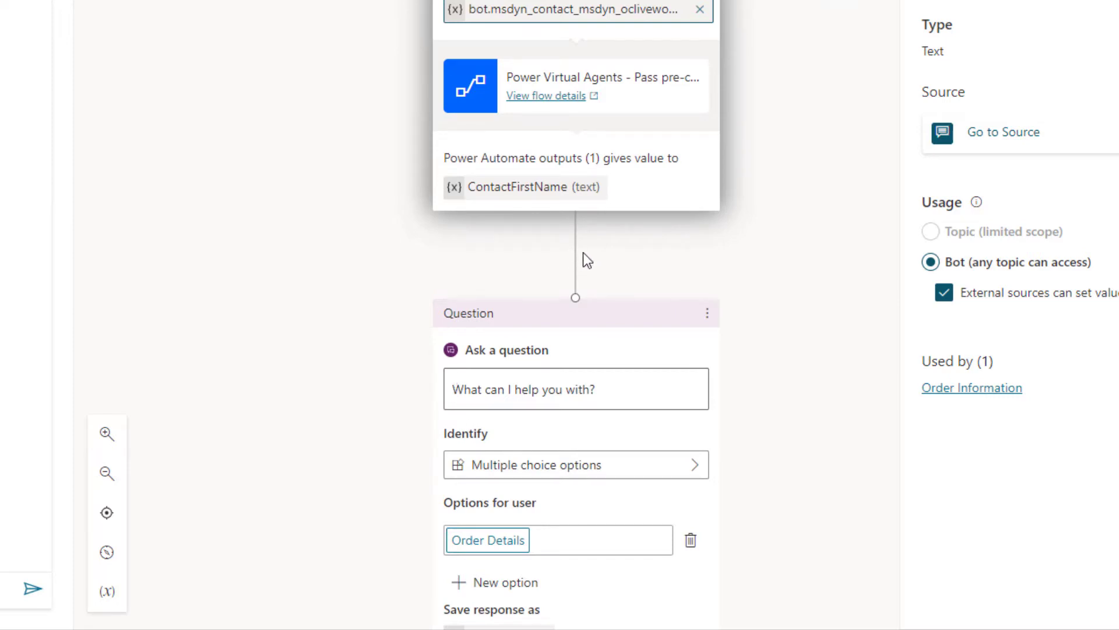
Step: Prefix the question prompt with 'Hi', the ContactFirstName variable and a period
click(576, 233)
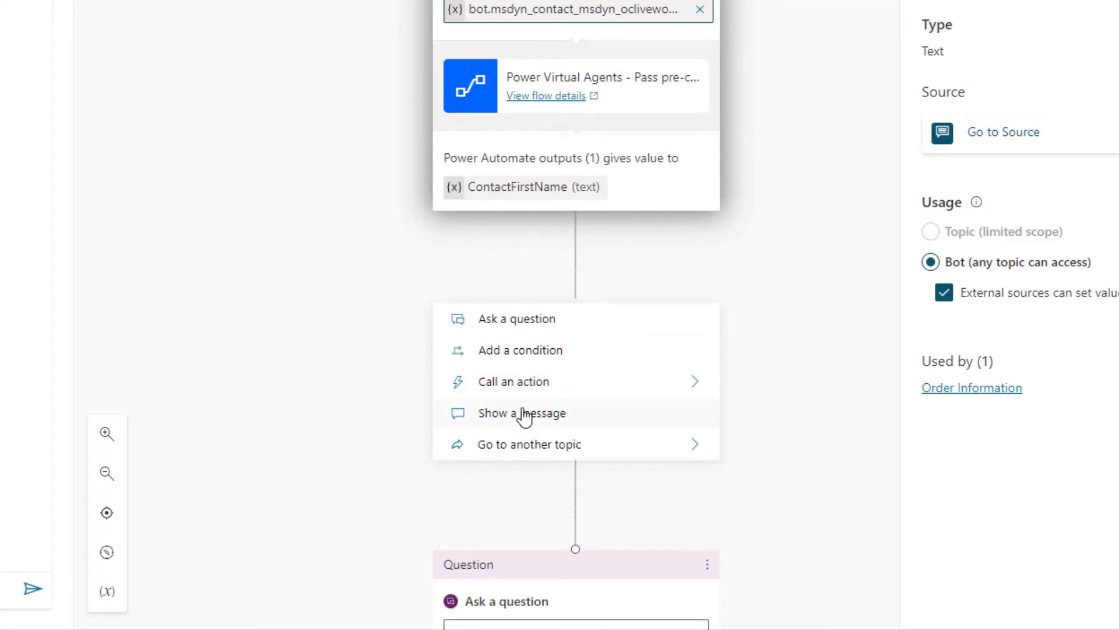
click(653, 278)
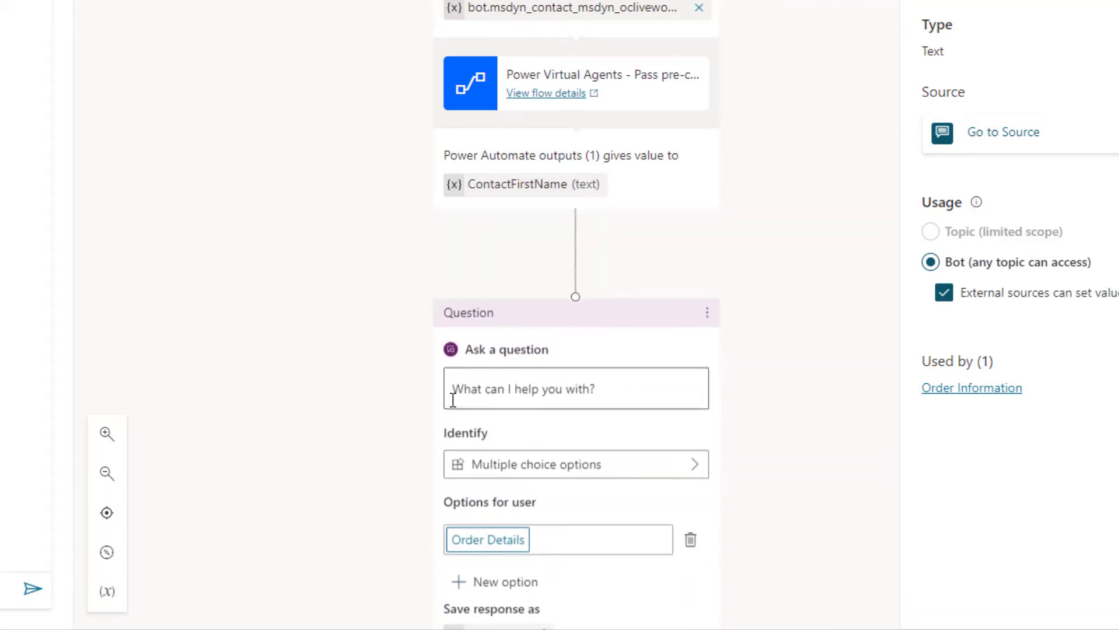
click(453, 390)
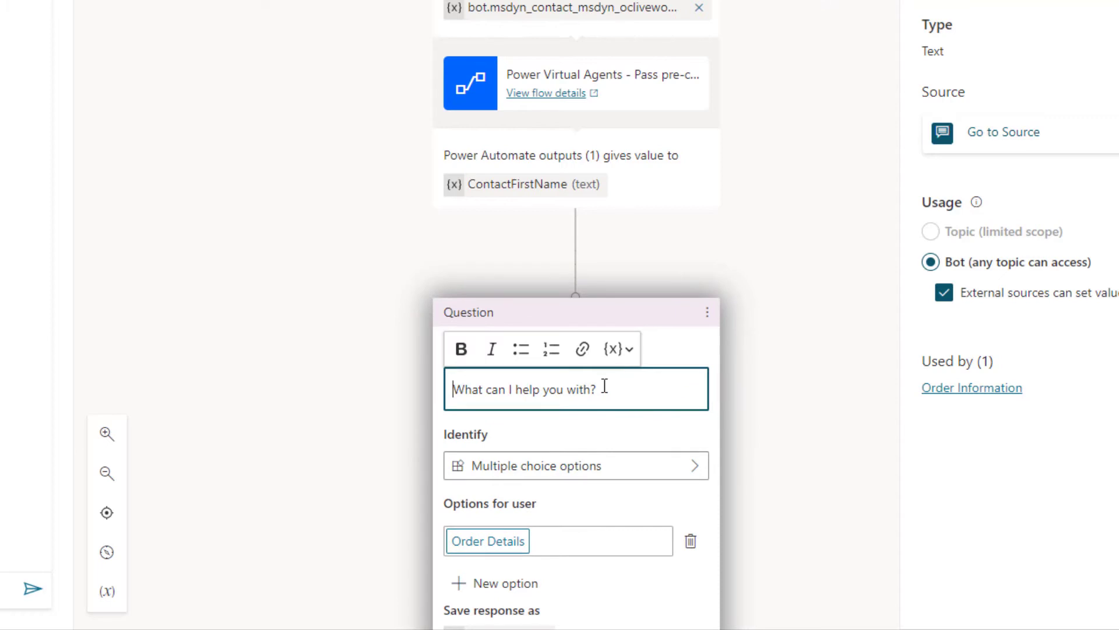
text(Hi)
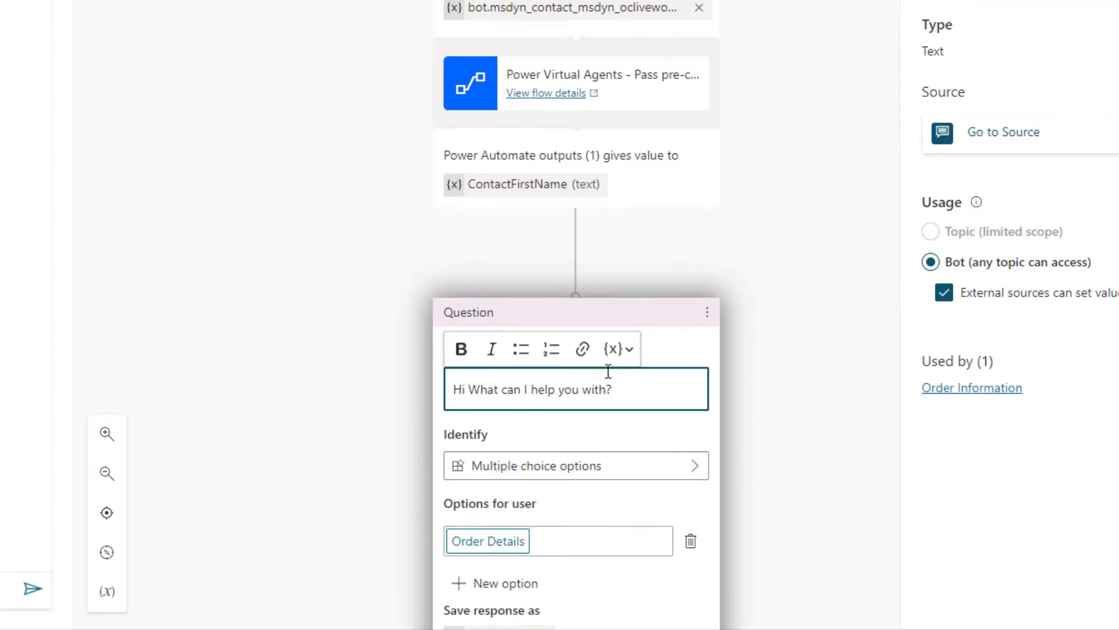
click(627, 352)
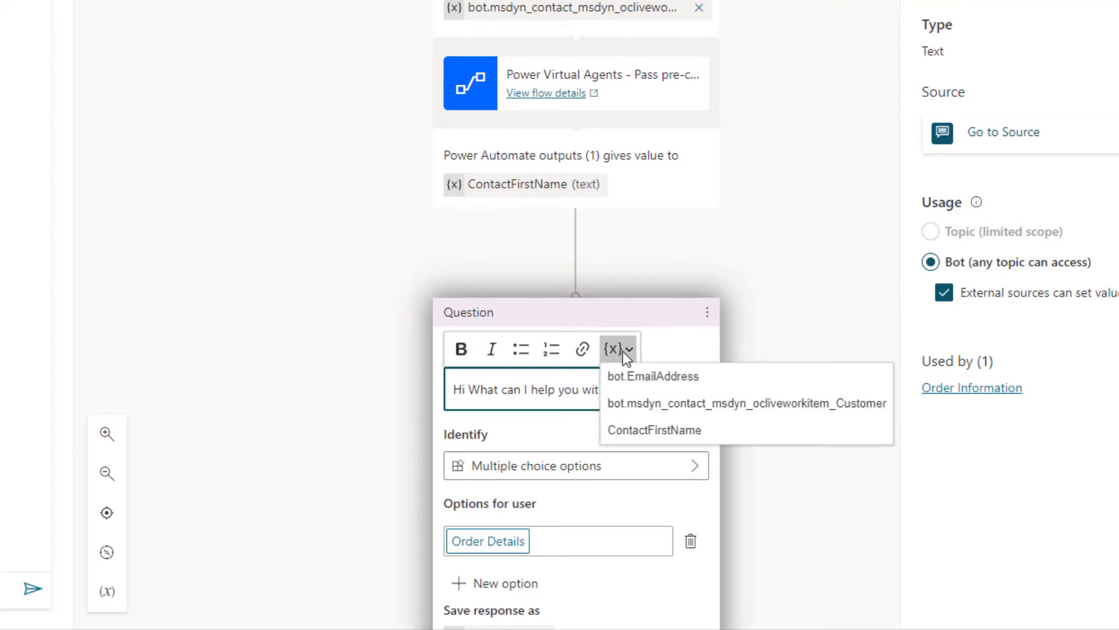
click(650, 430)
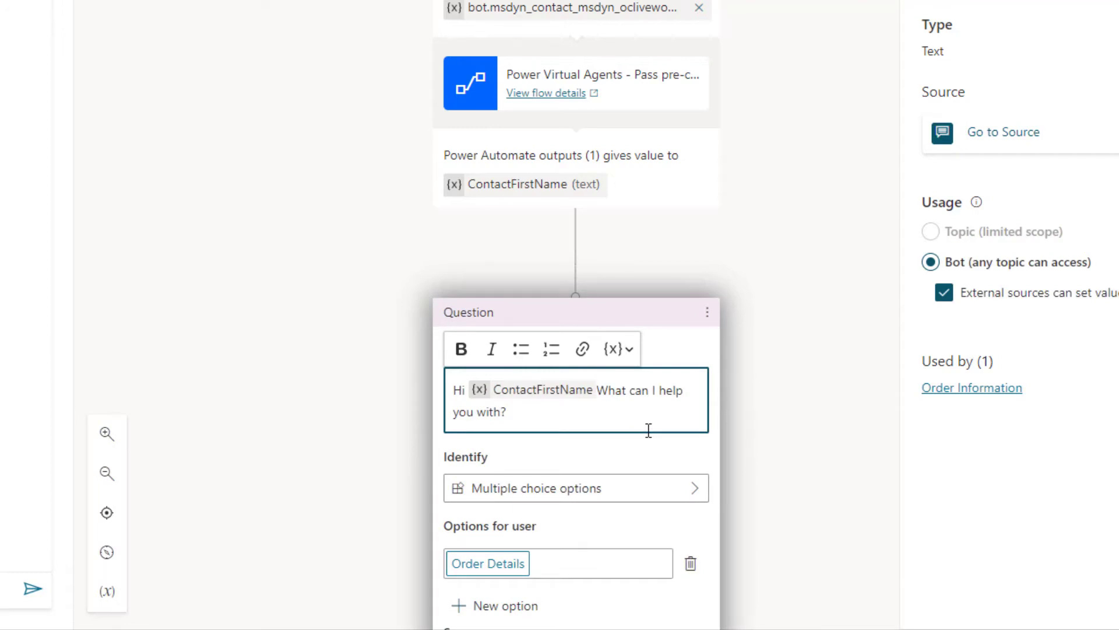
text(.)
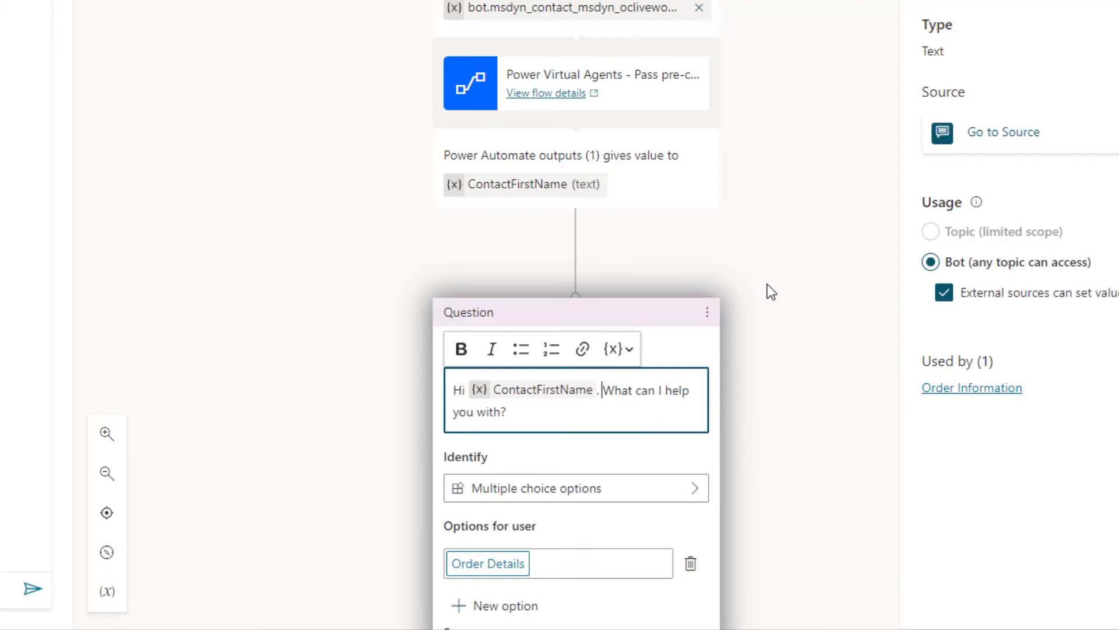